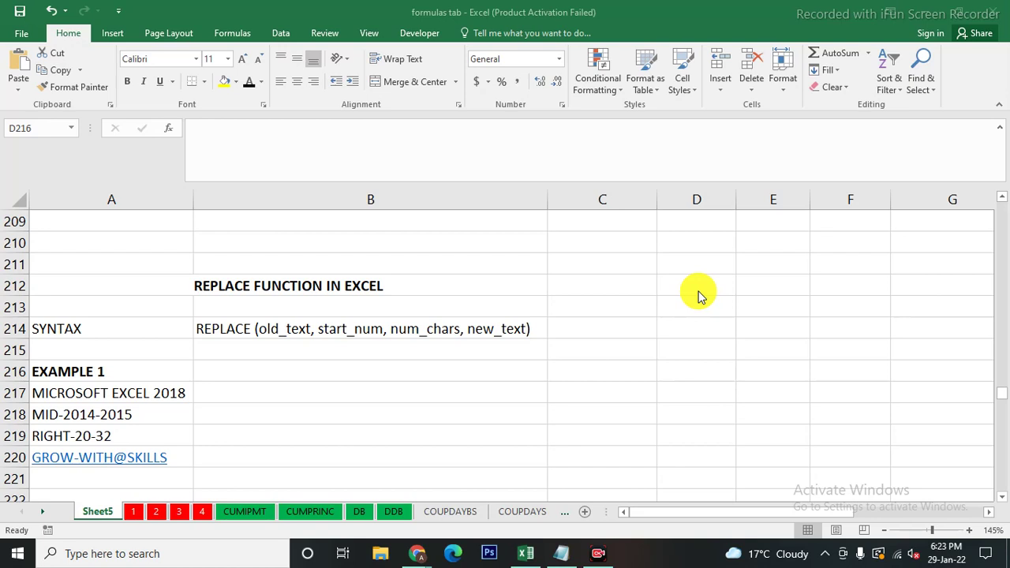
# Review the REPLACE syntax row and the three Example 1 source strings
pyautogui.click(91, 334)
pyautogui.click(254, 329)
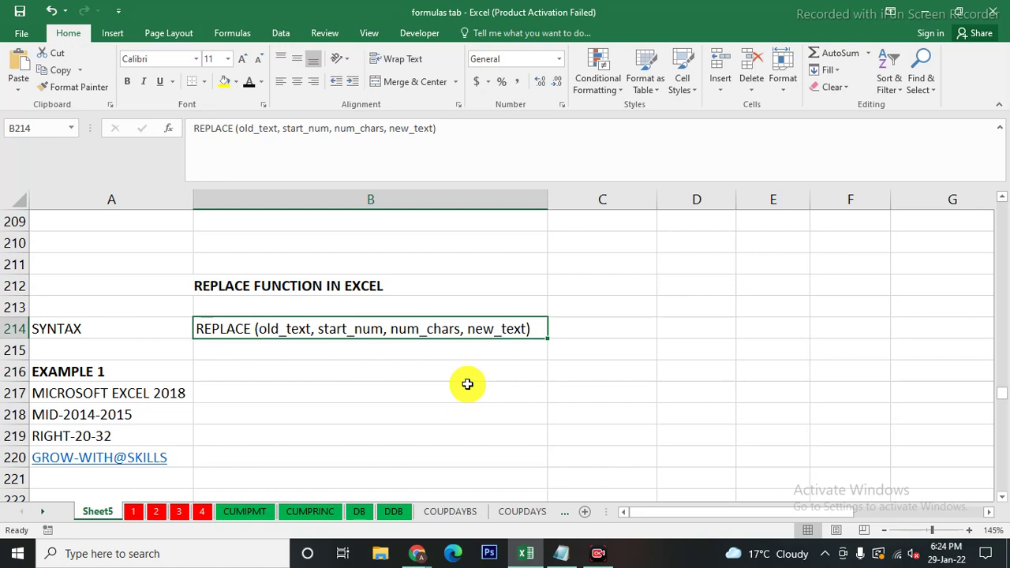
pyautogui.click(71, 393)
pyautogui.click(72, 414)
pyautogui.click(87, 436)
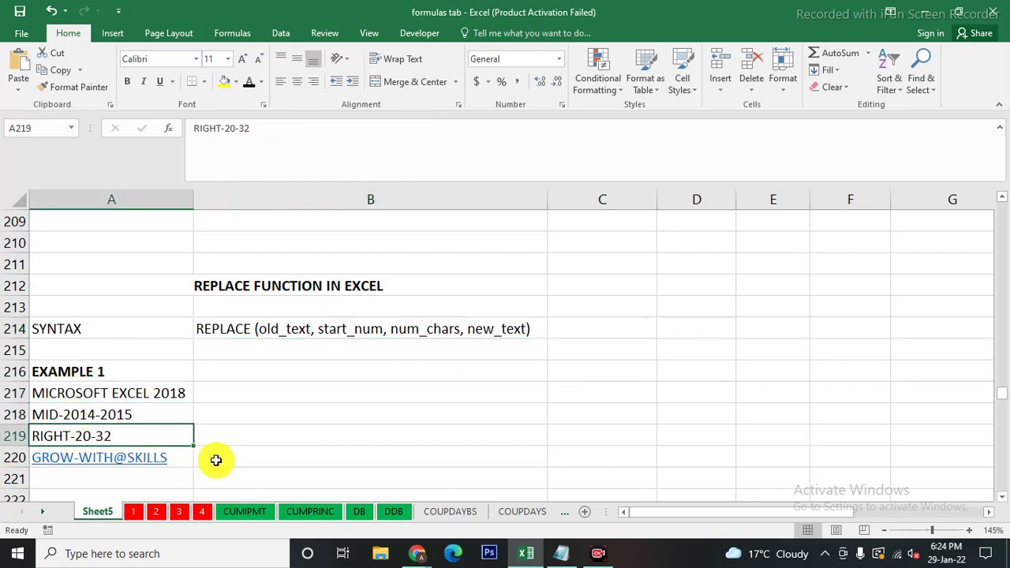
pyautogui.click(129, 392)
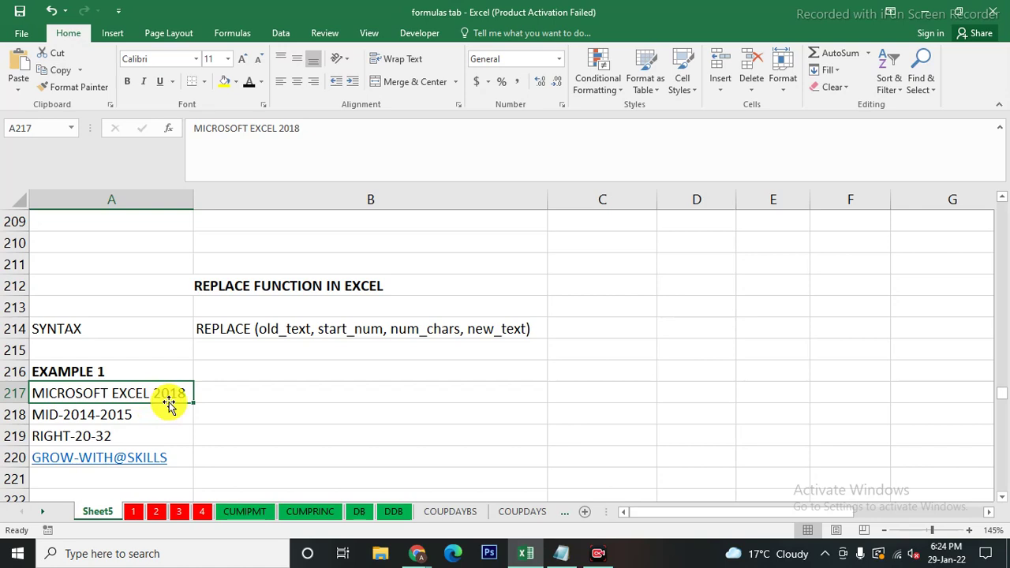
# Enter =REPLACE(A217,20,1,6) in B217 to return MICROSOFT EXCEL 2016
pyautogui.click(237, 393)
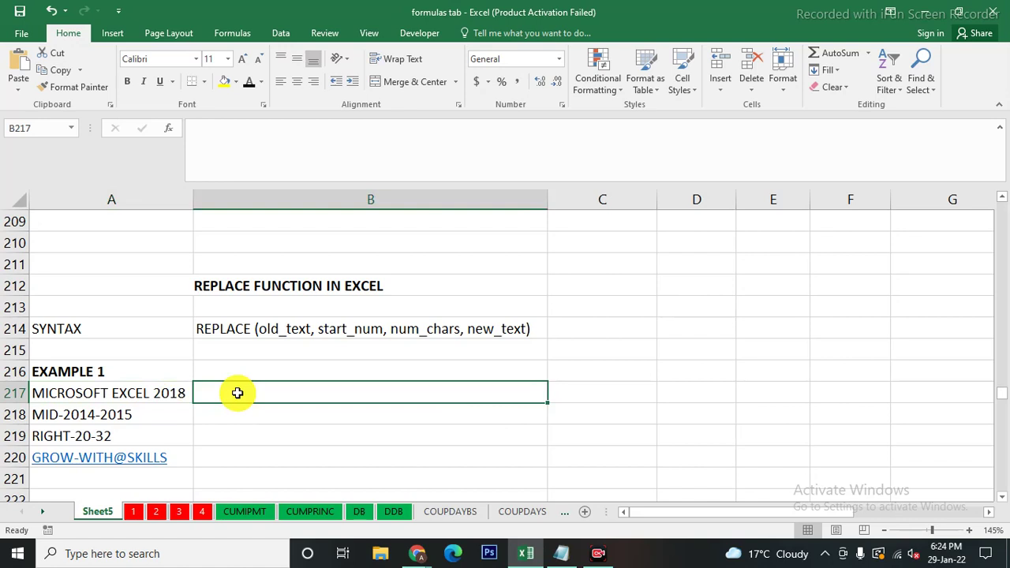
pyautogui.write('=REP')
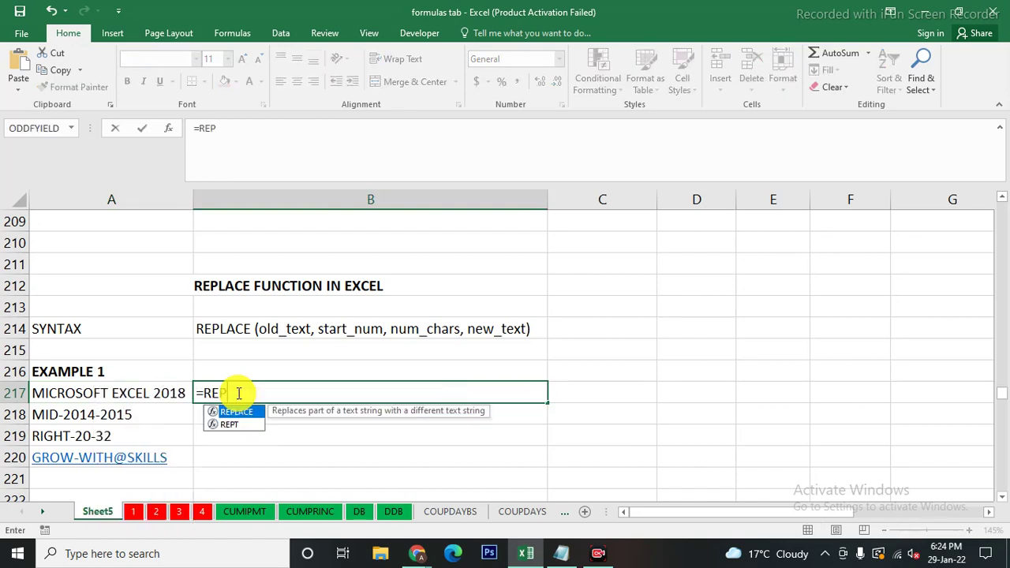
pyautogui.write('LACE')
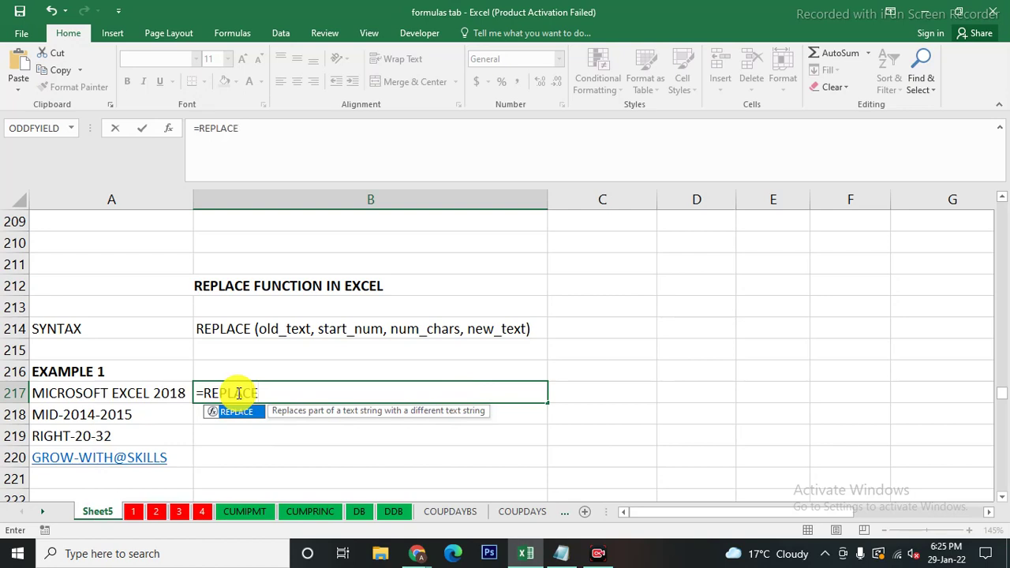
pyautogui.write('(')
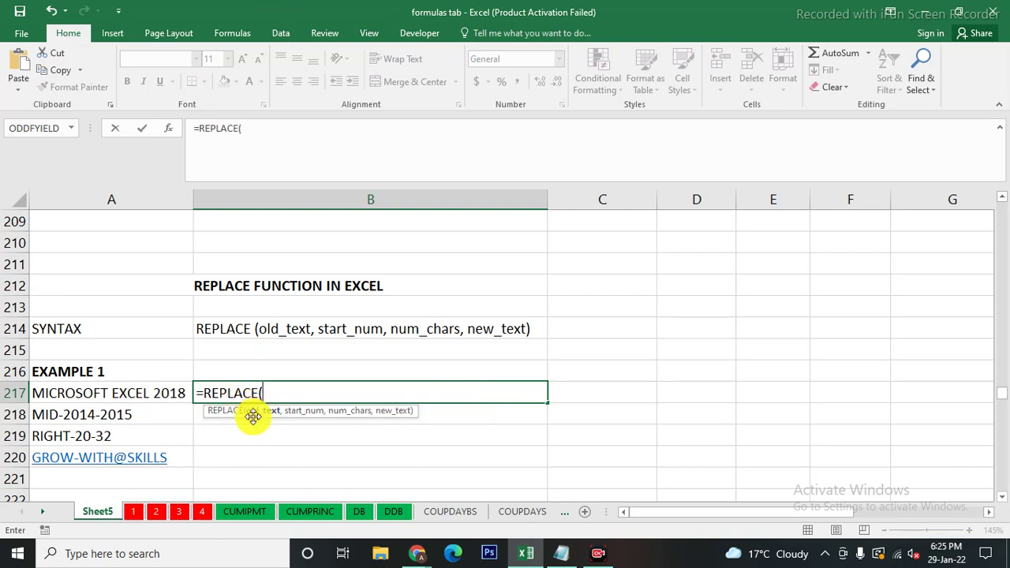
pyautogui.click(93, 393)
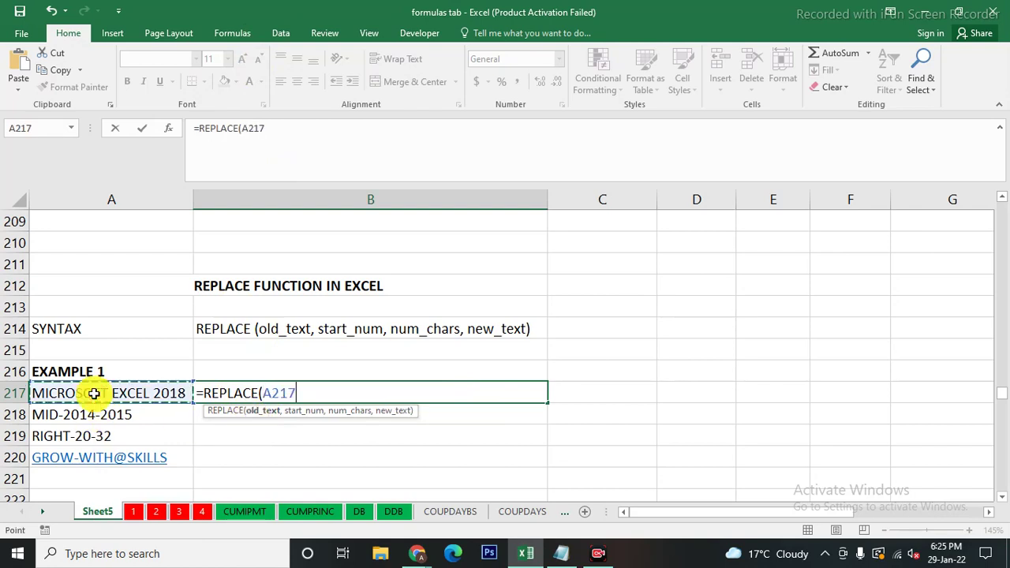
pyautogui.write(',')
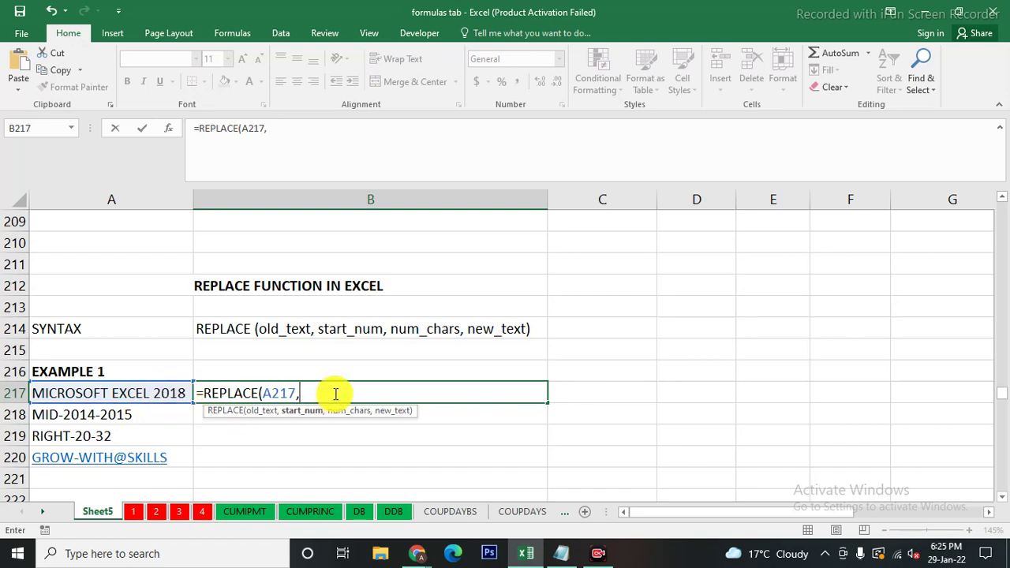
pyautogui.write('20')
pyautogui.write(',')
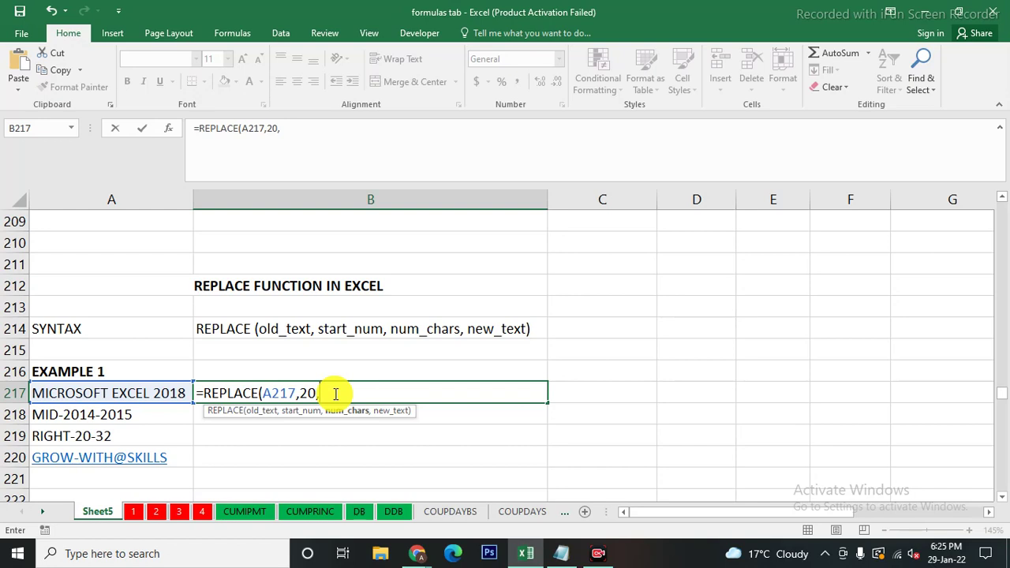
pyautogui.write('1')
pyautogui.write(',')
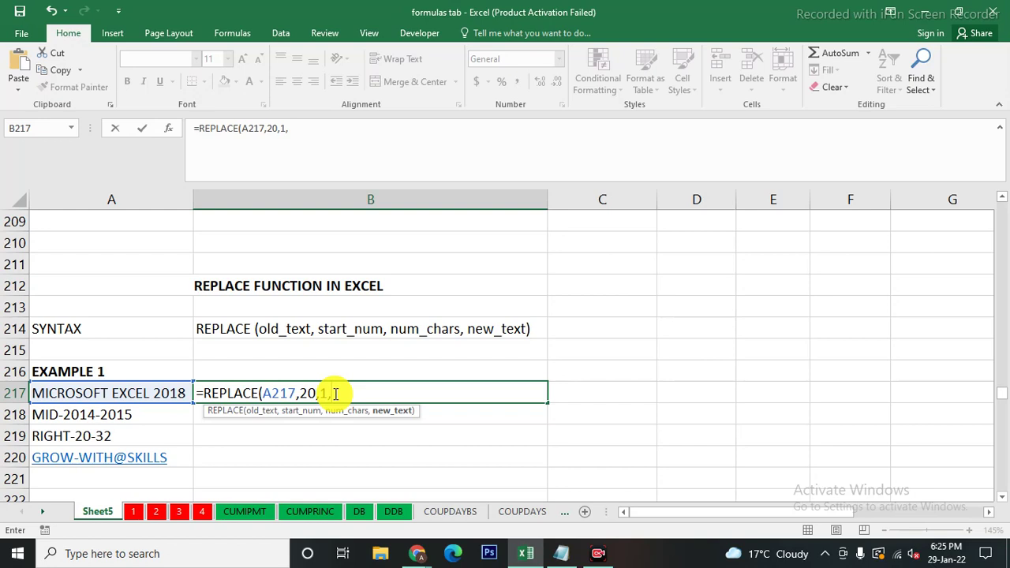
pyautogui.write('6')
pyautogui.write(')')
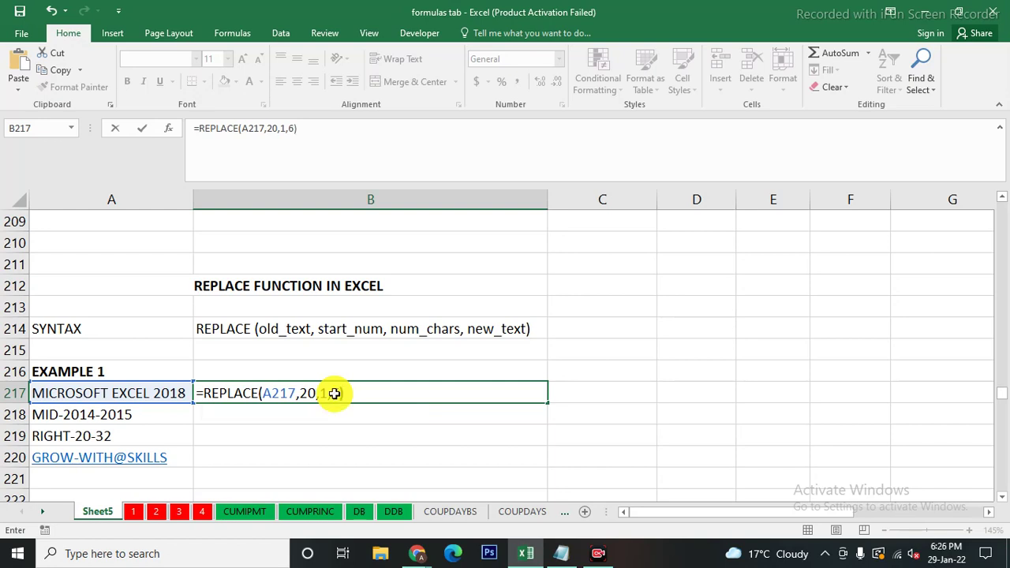
pyautogui.press('Return')
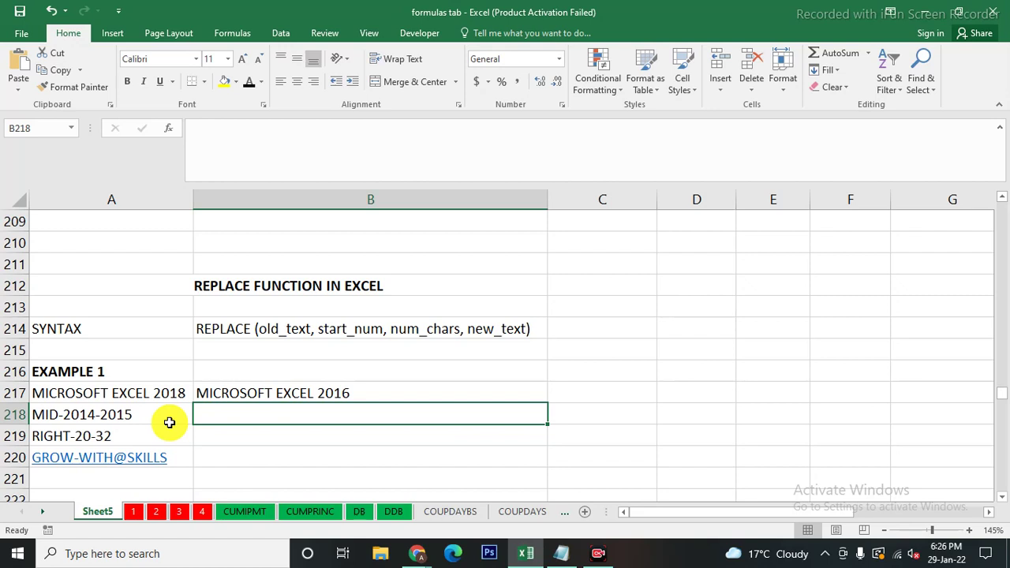
# Enter =REPLACE(A218,1,3,"mid") in B218 so it returns mid-2014-2015
pyautogui.write('=')
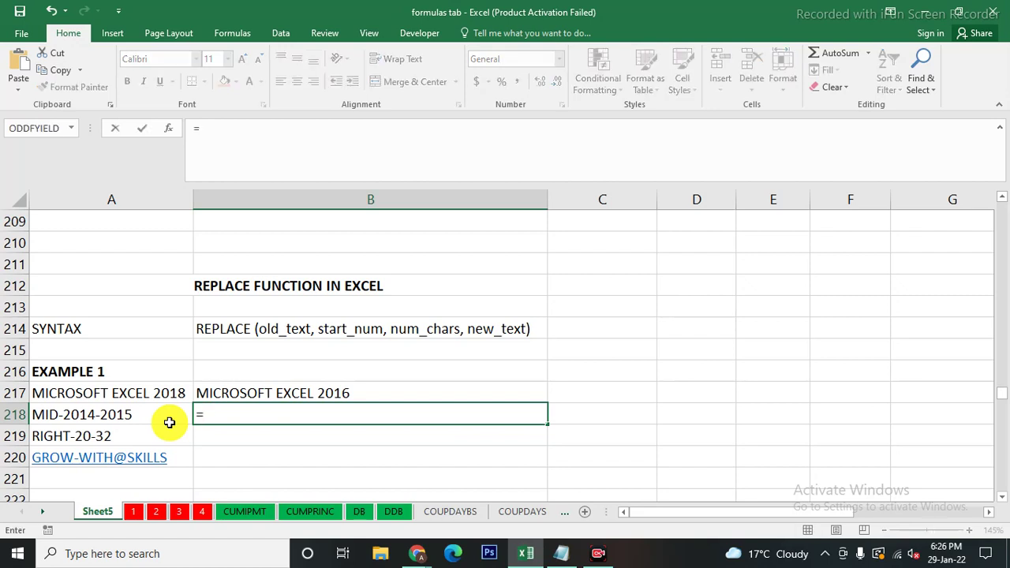
pyautogui.write('REPLACE(')
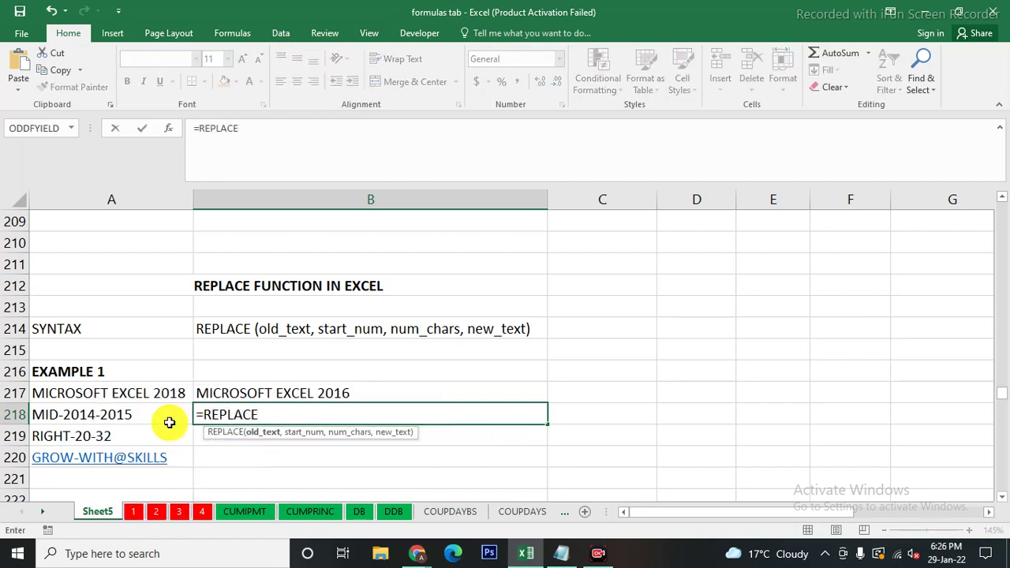
pyautogui.click(70, 414)
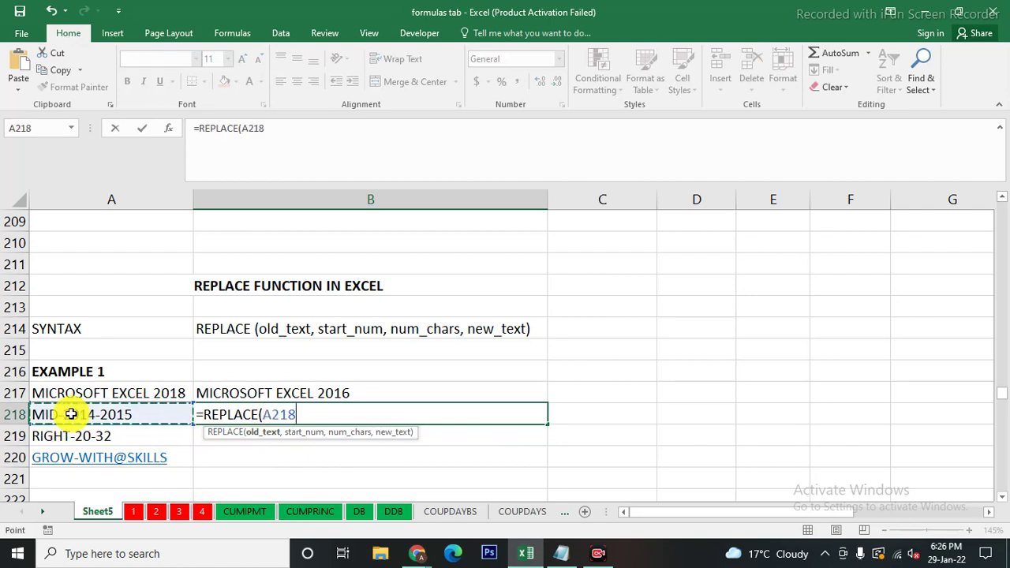
pyautogui.write(',')
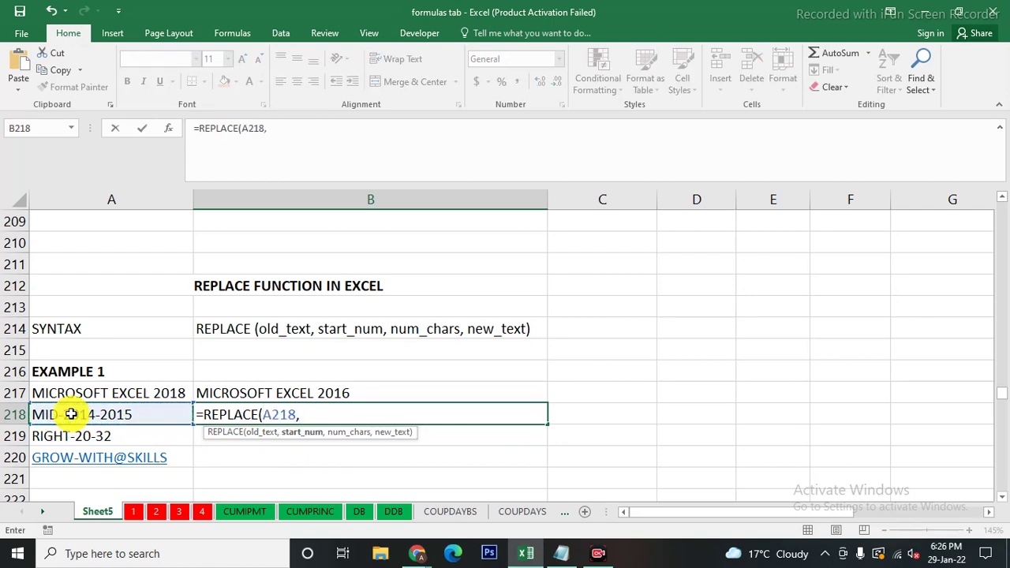
pyautogui.write('1')
pyautogui.write(',')
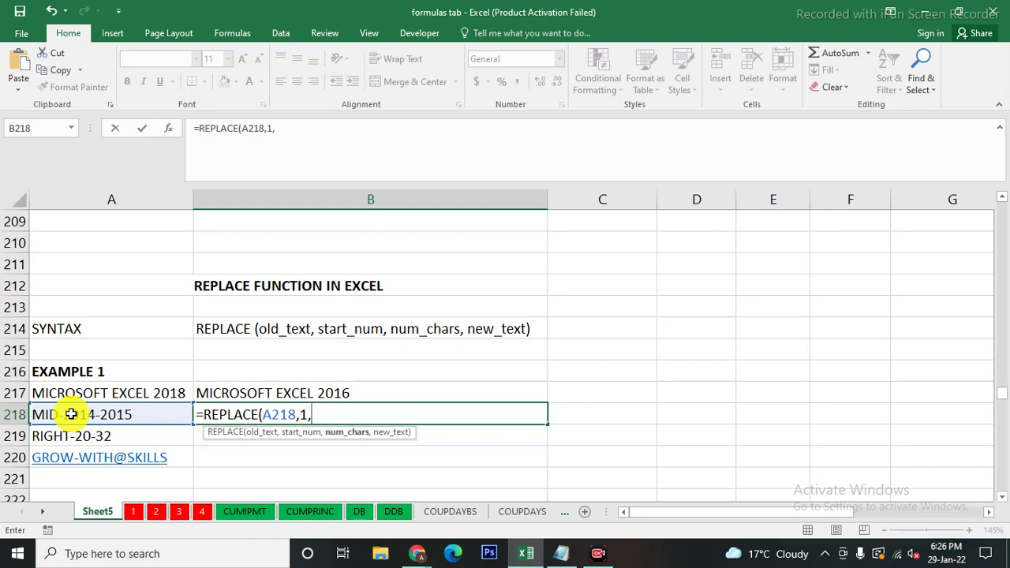
pyautogui.write('3')
pyautogui.write(',')
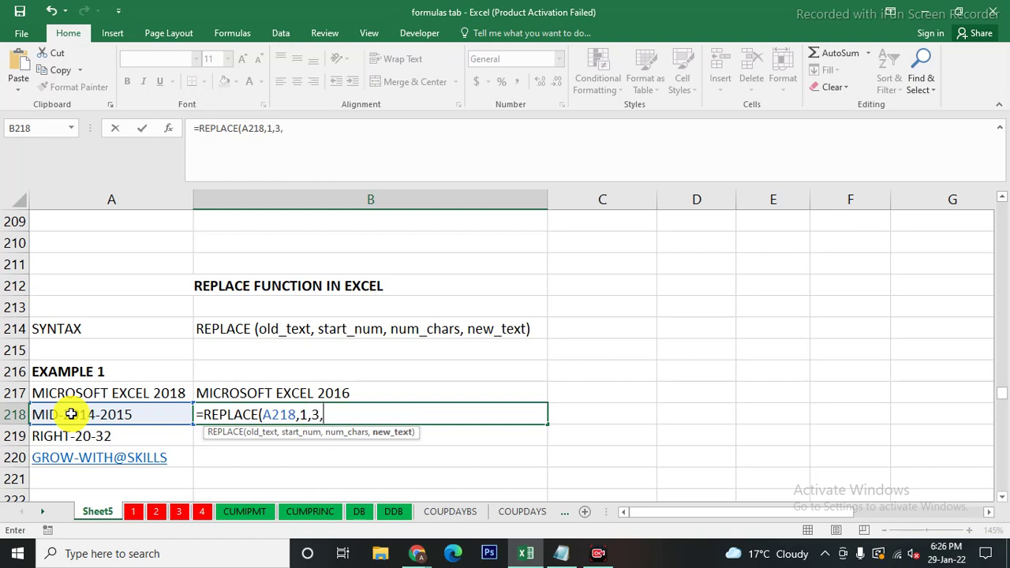
pyautogui.write('"')
pyautogui.write('M')
pyautogui.write('ID')
pyautogui.press('BackSpace')
pyautogui.press('BackSpace')
pyautogui.press('BackSpace')
pyautogui.write('mid')
pyautogui.write('")')
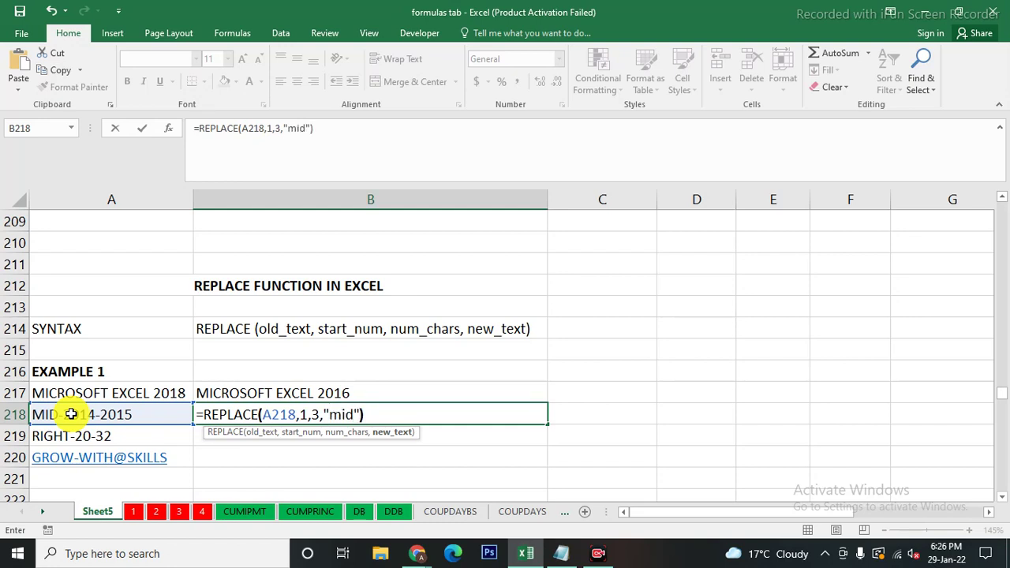
pyautogui.press('Return')
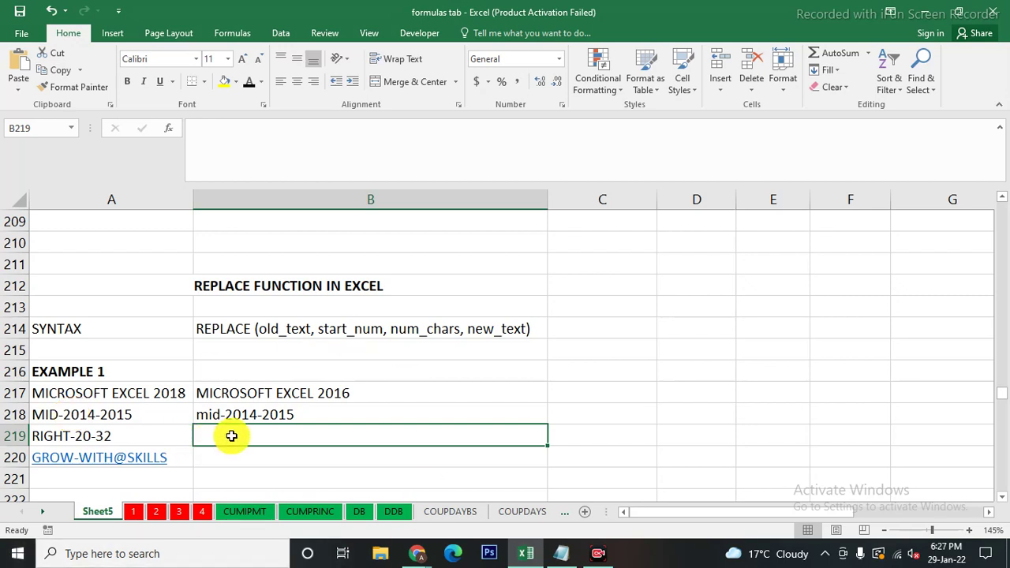
# Scroll down to Example 2, inspect abc-gmail.com in A224, and select B224
pyautogui.scroll(-1, 232, 435)
pyautogui.scroll(-2, 234, 435)
pyautogui.scroll(-1, 235, 435)
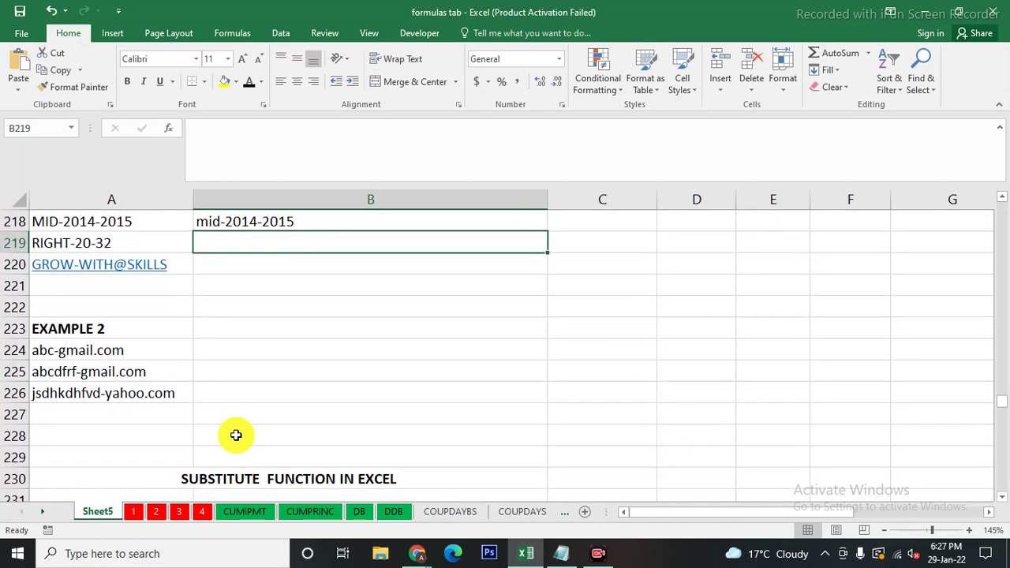
pyautogui.click(90, 350)
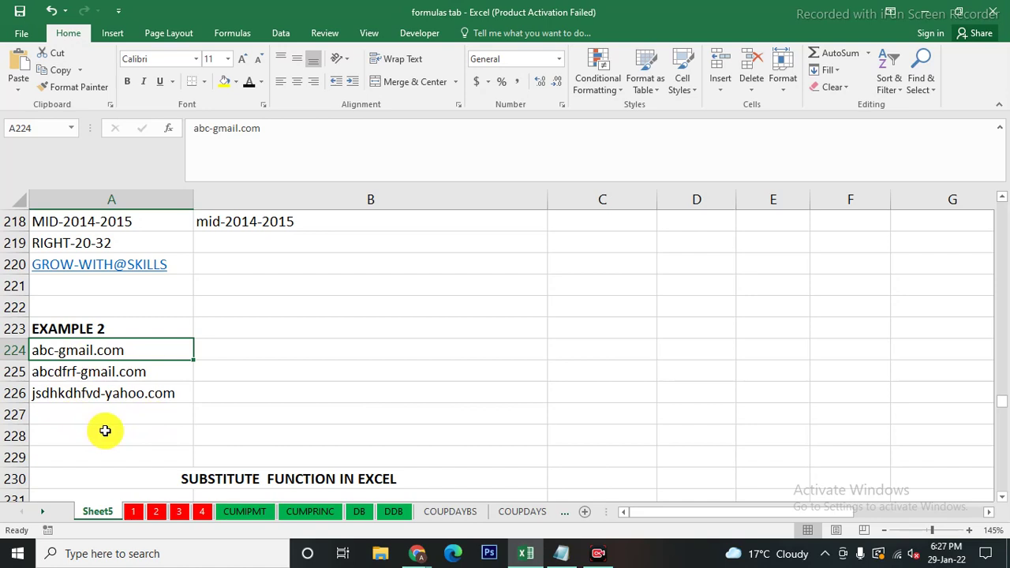
pyautogui.click(236, 347)
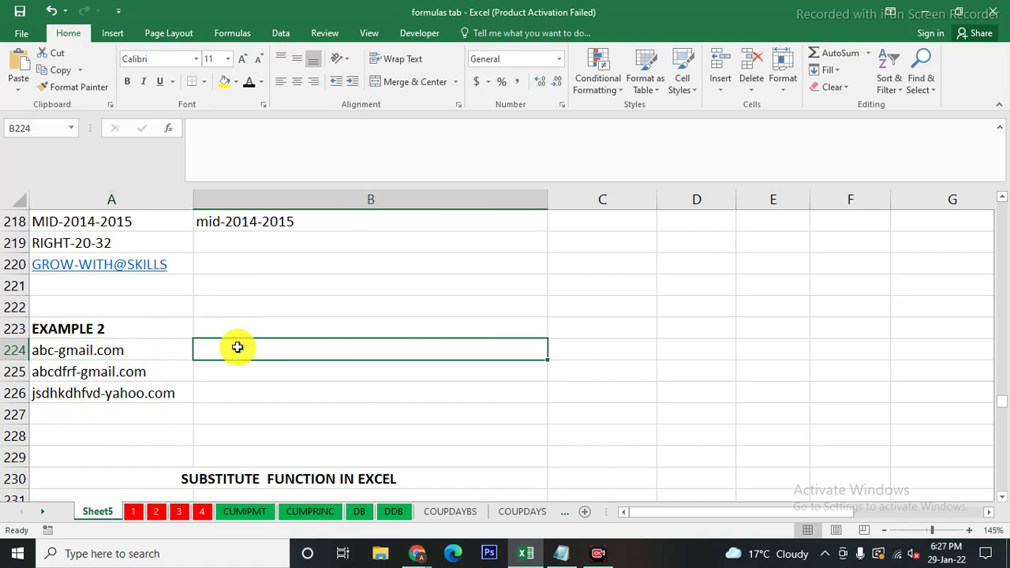
pyautogui.write('REP')
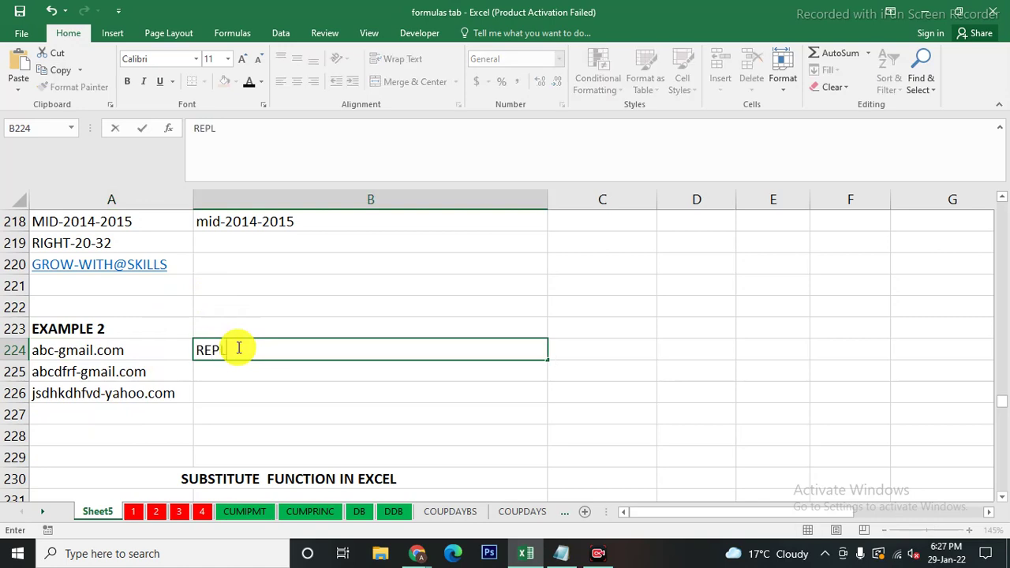
pyautogui.write('L')
pyautogui.press('BackSpace')
pyautogui.press('BackSpace')
pyautogui.press('BackSpace')
pyautogui.press('BackSpace')
pyautogui.press('BackSpace')
pyautogui.press('BackSpace')
pyautogui.write('=REPLAC')
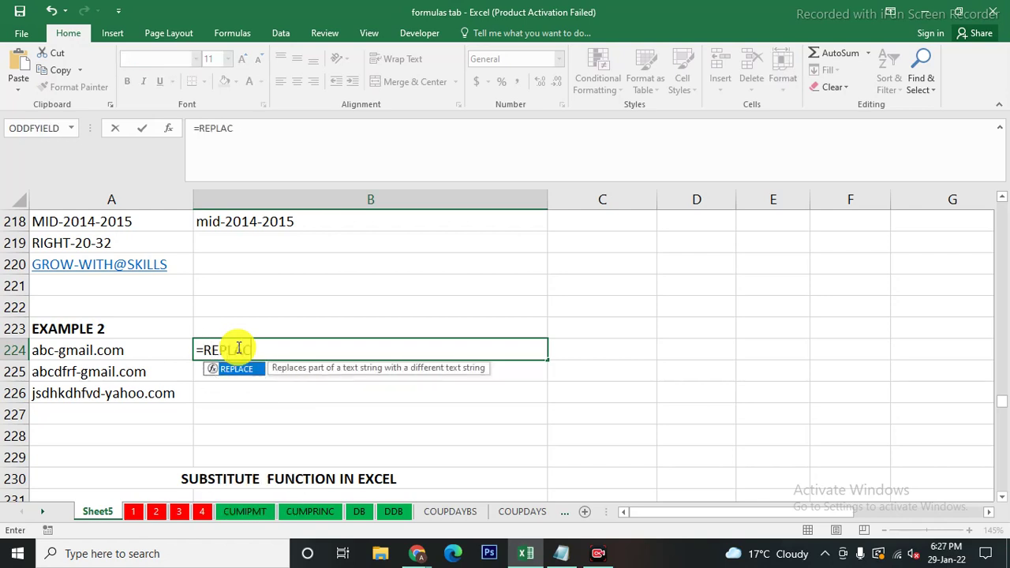
pyautogui.write('E(')
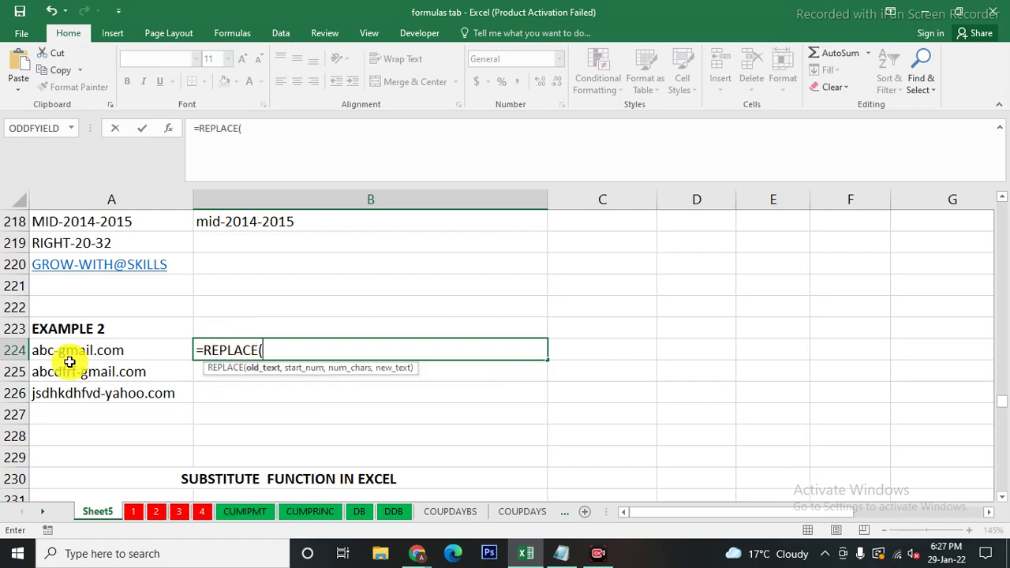
pyautogui.click(70, 348)
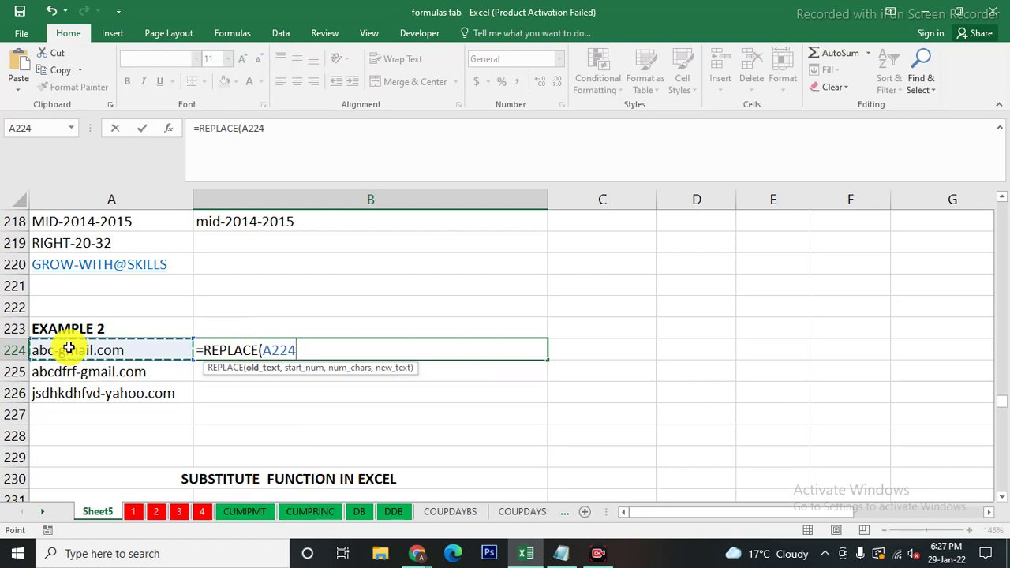
pyautogui.write(',')
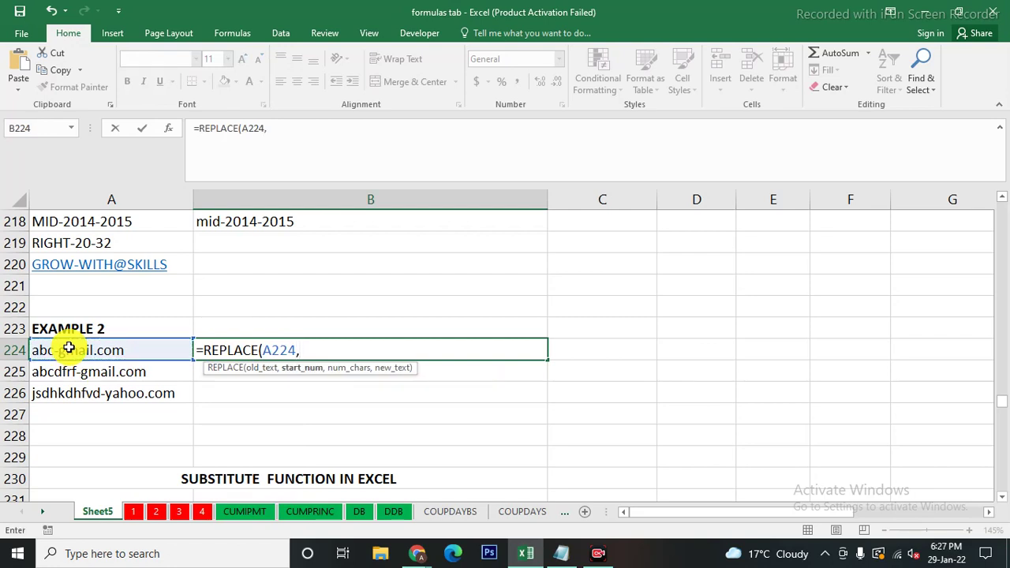
pyautogui.write('4')
pyautogui.write(',')
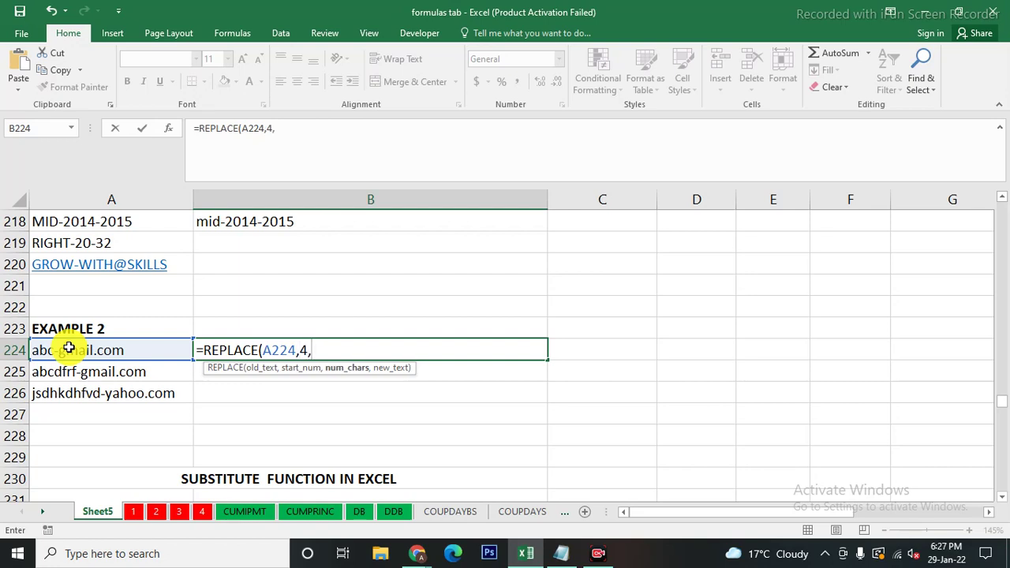
pyautogui.write('1')
pyautogui.write(',')
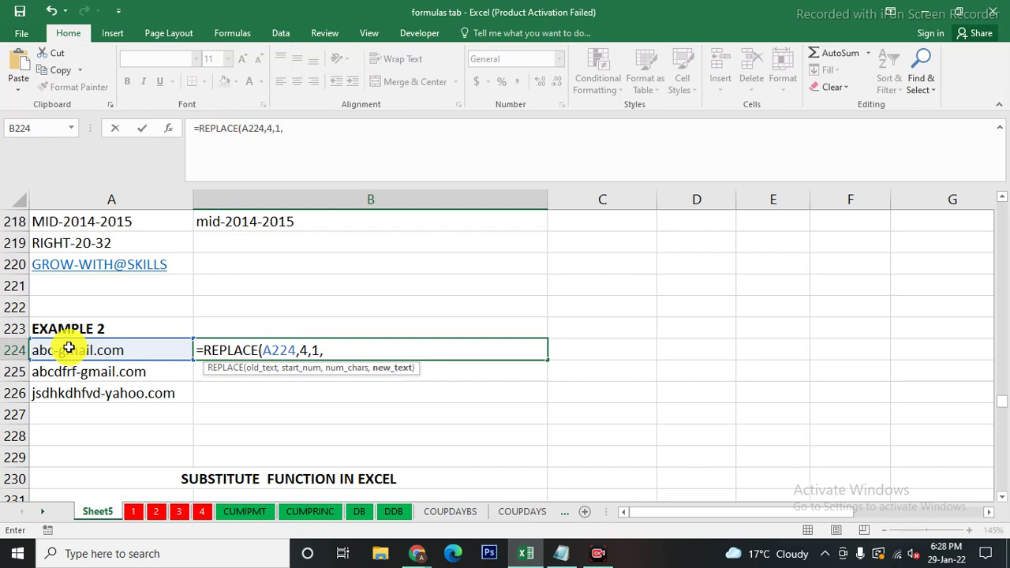
pyautogui.write('"')
pyautogui.write('@")')
pyautogui.hotkey('ctrl', 'Return')
pyautogui.press('Return')
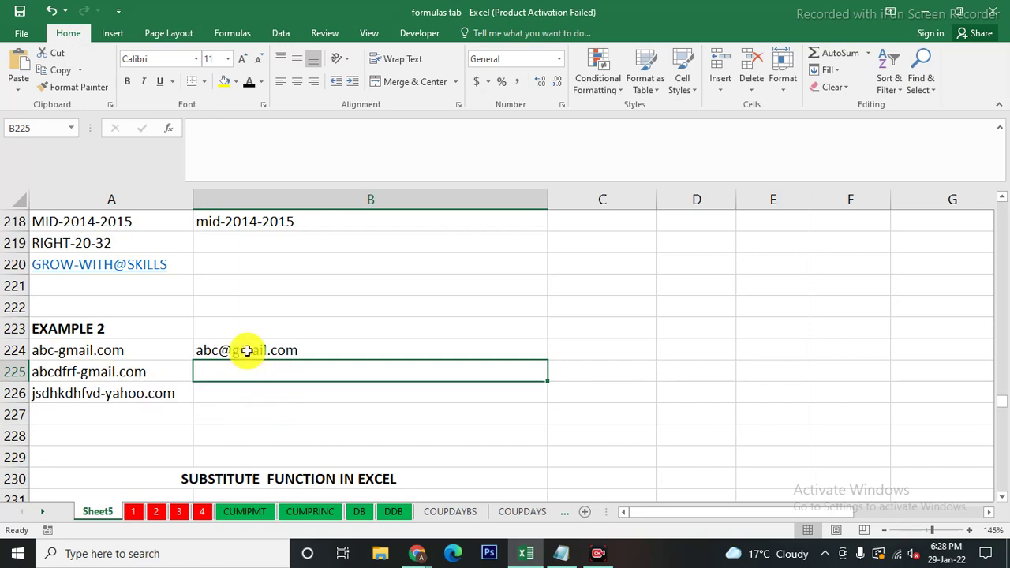
# Fill the B224 formula down to B226 and compare the results with A225:A226
pyautogui.click(247, 351)
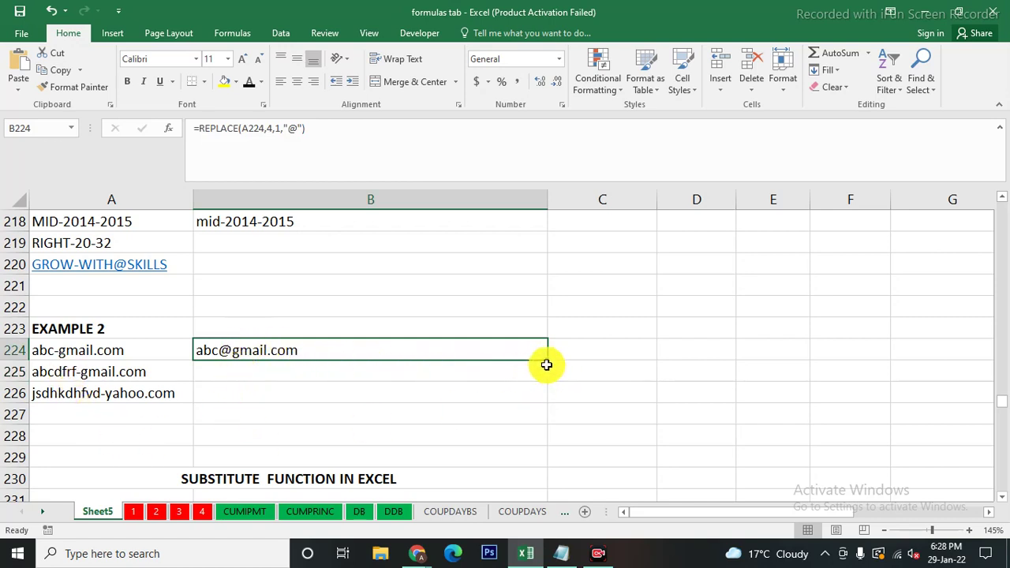
pyautogui.moveTo(547, 362); pyautogui.dragTo(544, 397)
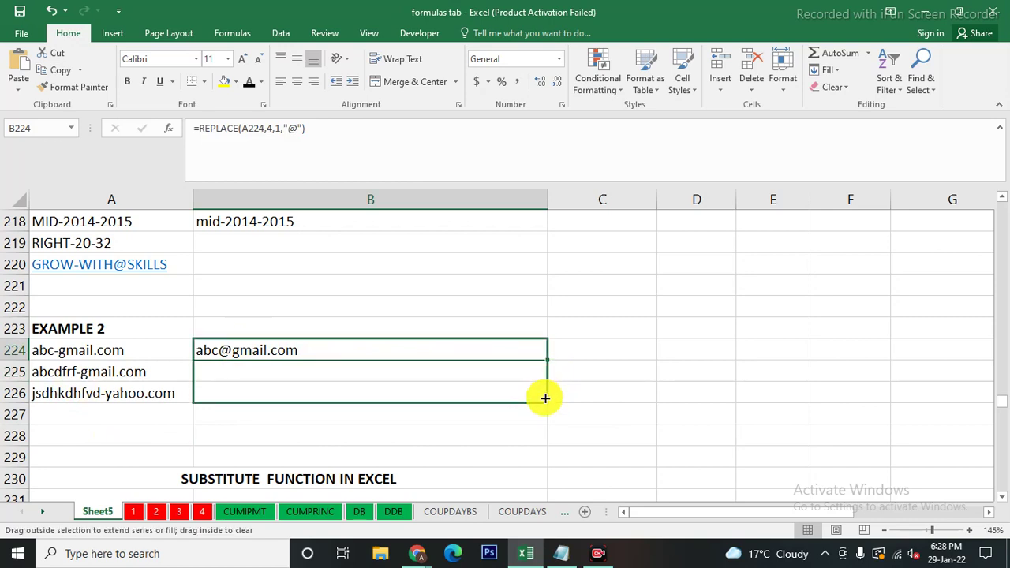
pyautogui.click(395, 436)
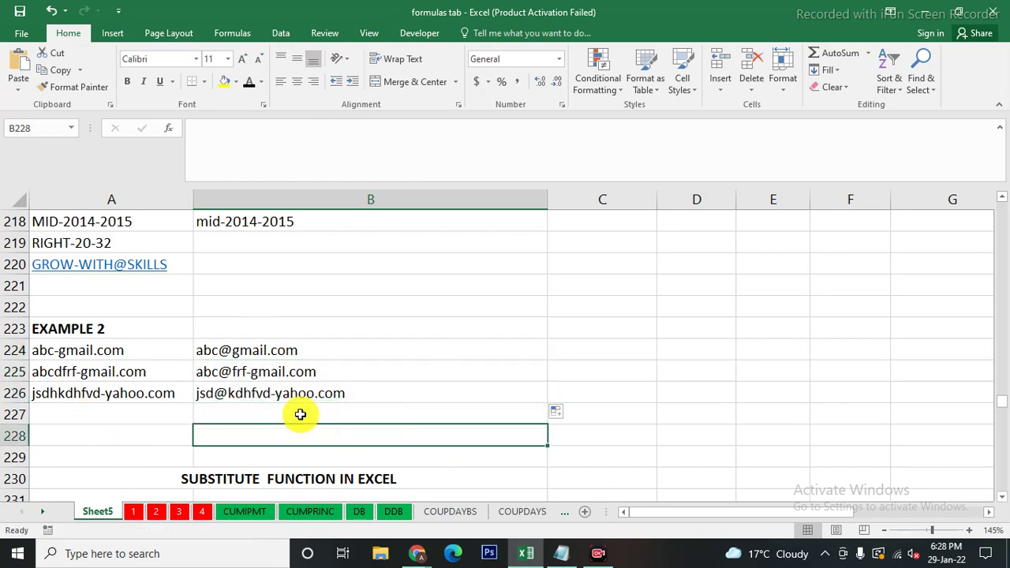
pyautogui.click(284, 371)
pyautogui.click(293, 395)
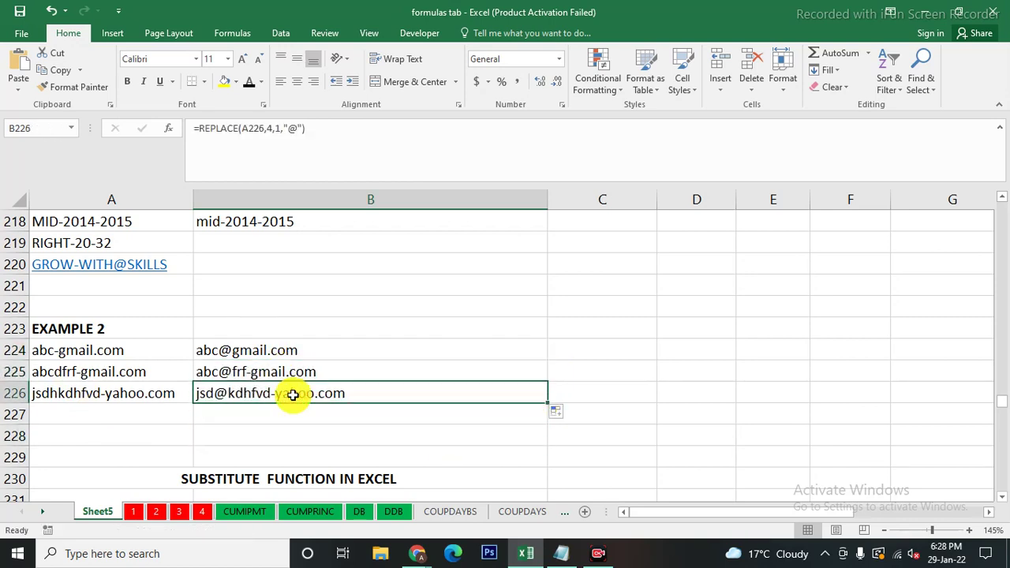
pyautogui.click(199, 375)
pyautogui.click(131, 375)
pyautogui.click(135, 395)
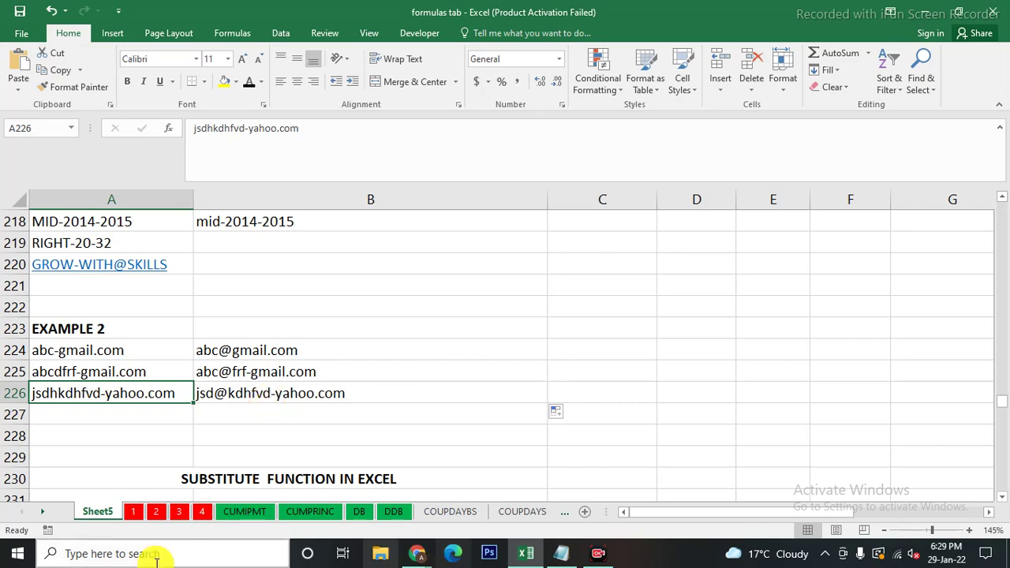
# Scroll to the SUBSTITUTE FUNCTION section and select the MICROSOFT EXCEL 2018 example in A235
pyautogui.scroll(-2, 270, 403)
pyautogui.scroll(-1, 270, 403)
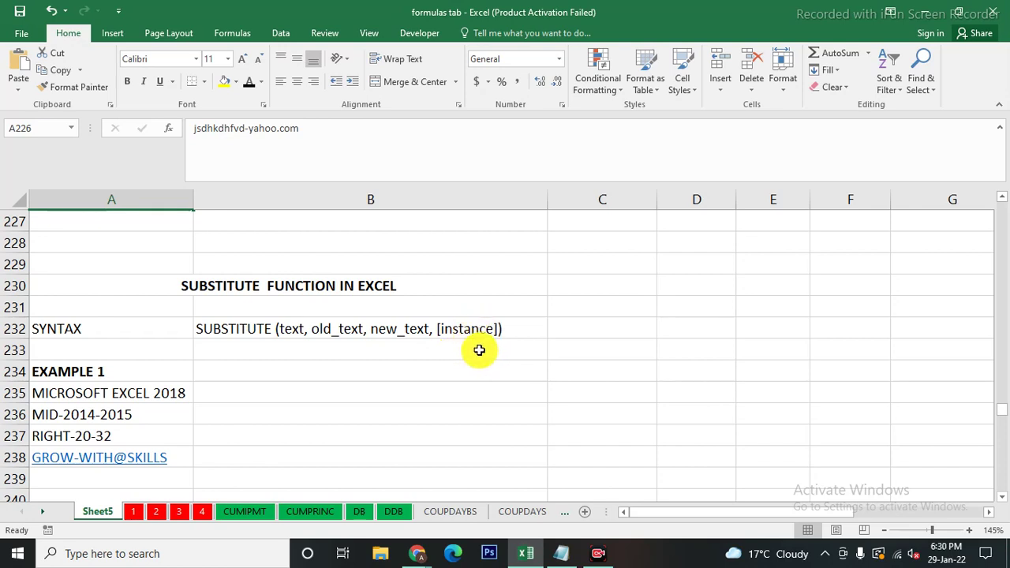
pyautogui.click(101, 393)
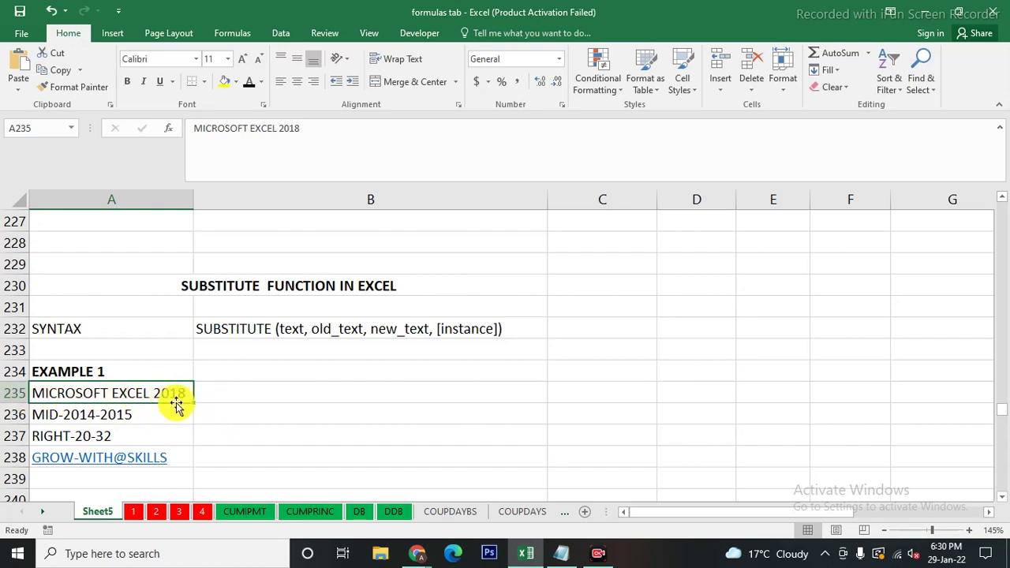
# Enter =SUBSTITUTE(A235,8,6) in B235 to return MICROSOFT EXCEL 2016
pyautogui.click(238, 389)
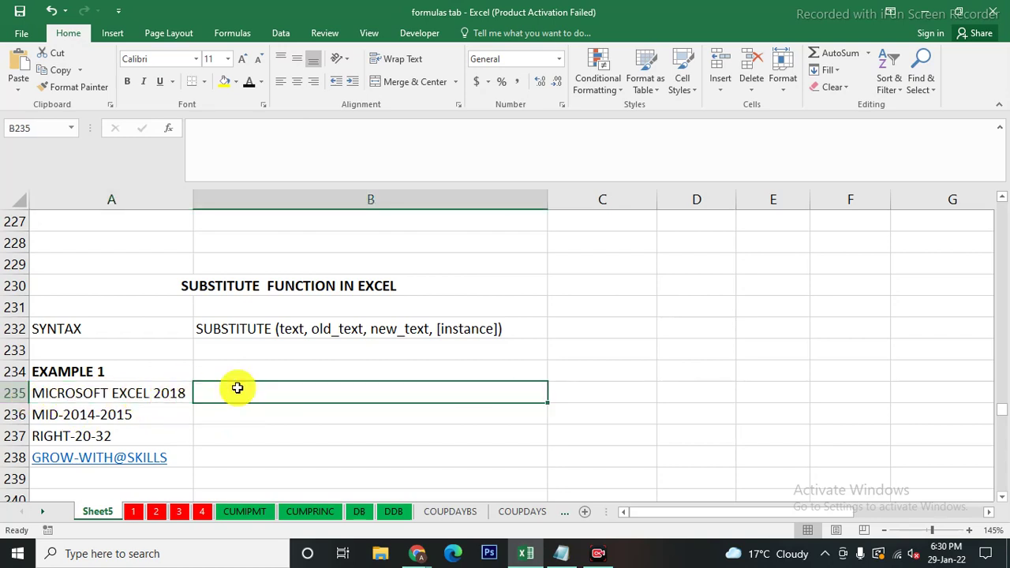
pyautogui.write('=')
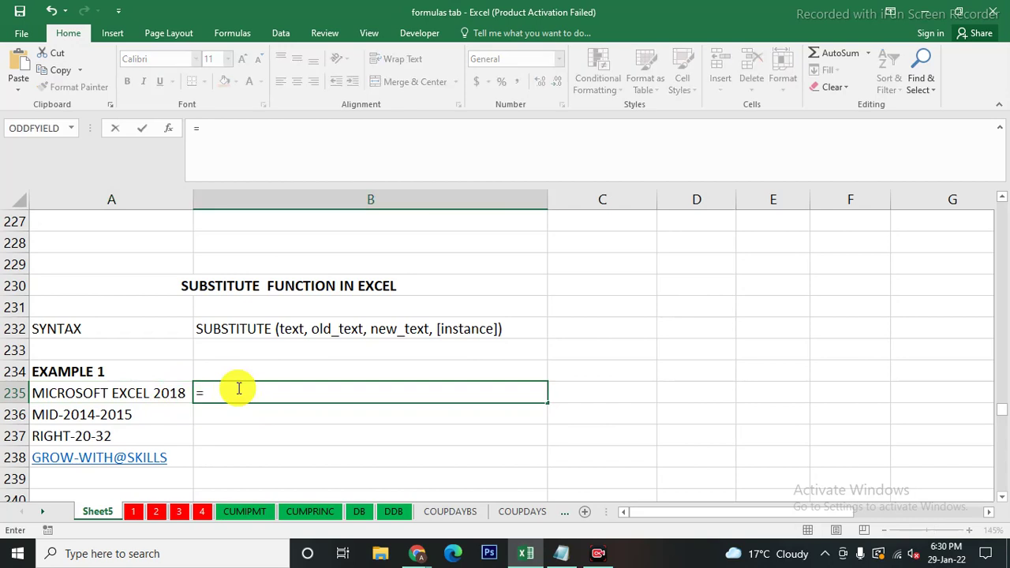
pyautogui.write('SUBS')
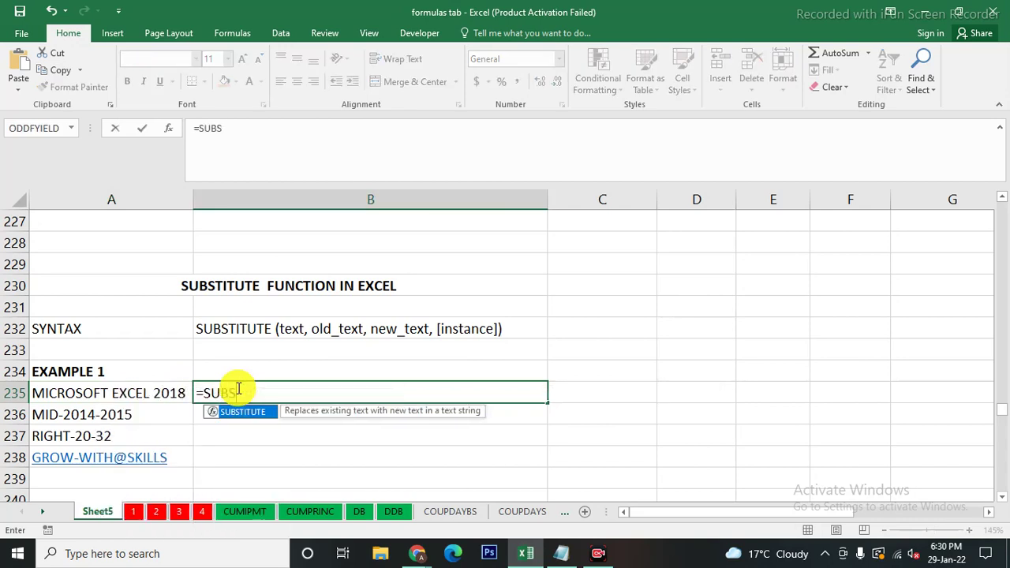
pyautogui.doubleClick(238, 419)
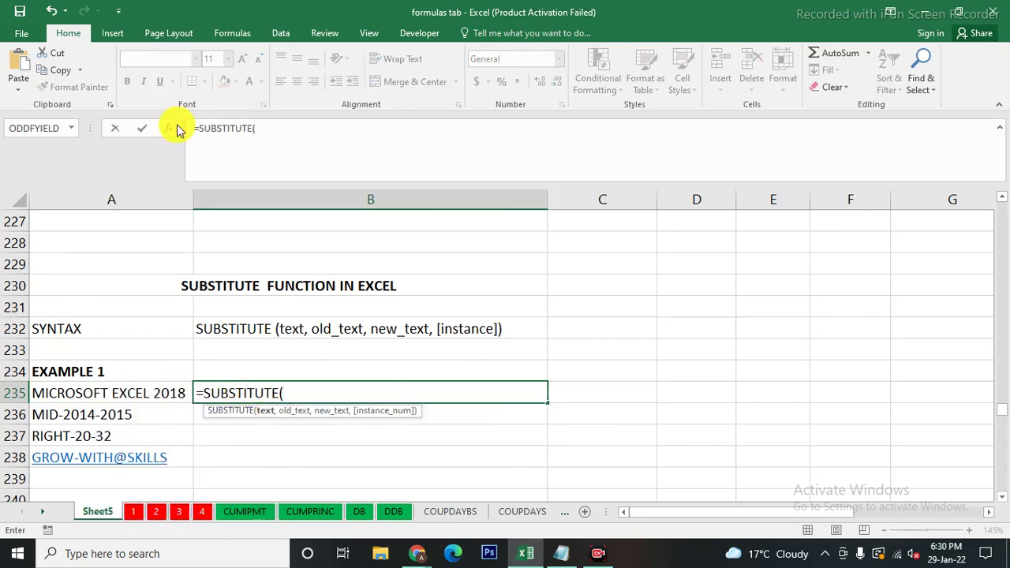
pyautogui.click(126, 392)
pyautogui.write(',')
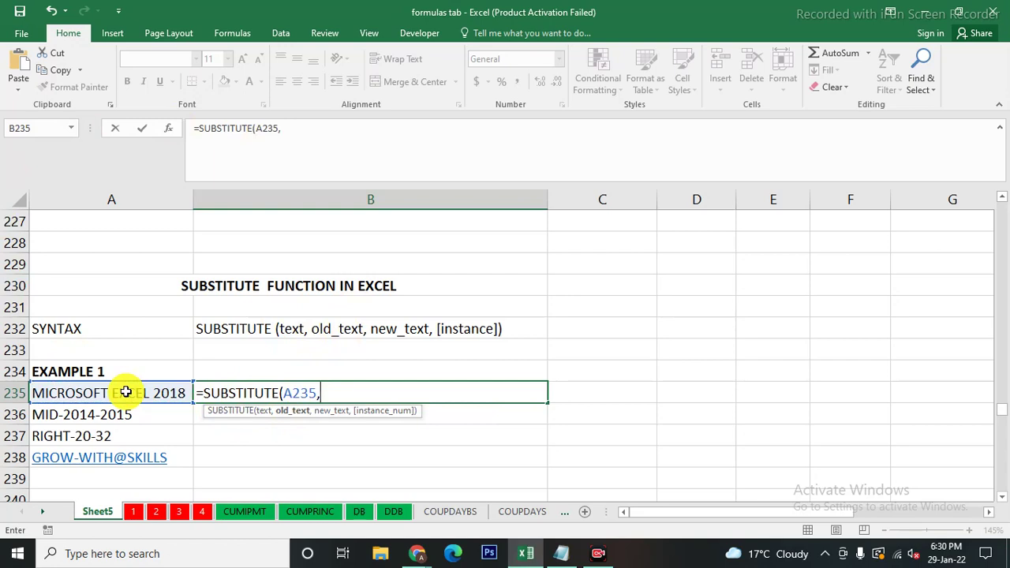
pyautogui.write('"2')
pyautogui.write('018')
pyautogui.write('"')
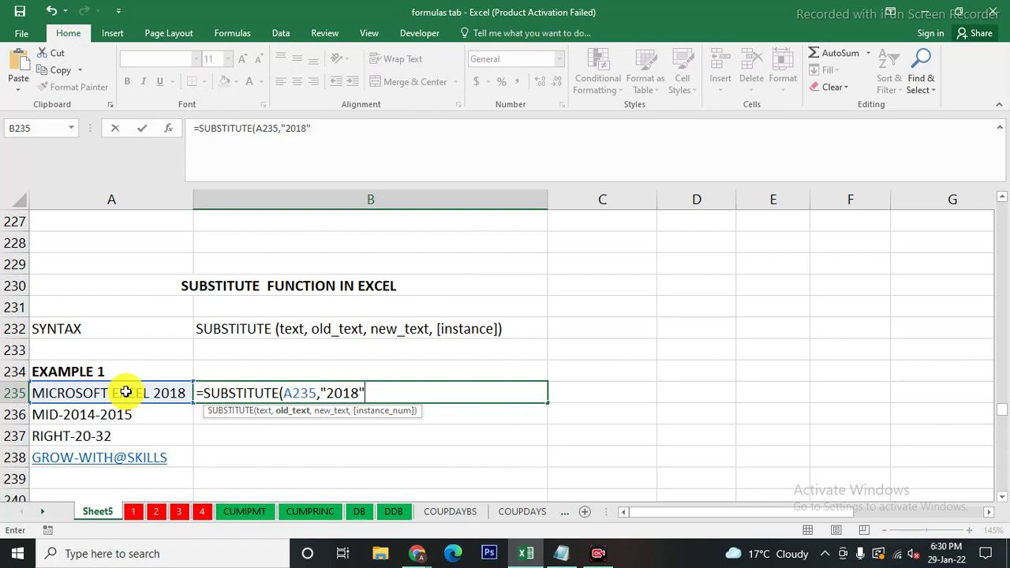
pyautogui.press('BackSpace')
pyautogui.press('BackSpace')
pyautogui.press('BackSpace')
pyautogui.press('BackSpace')
pyautogui.press('BackSpace')
pyautogui.press('BackSpace')
pyautogui.write('8,')
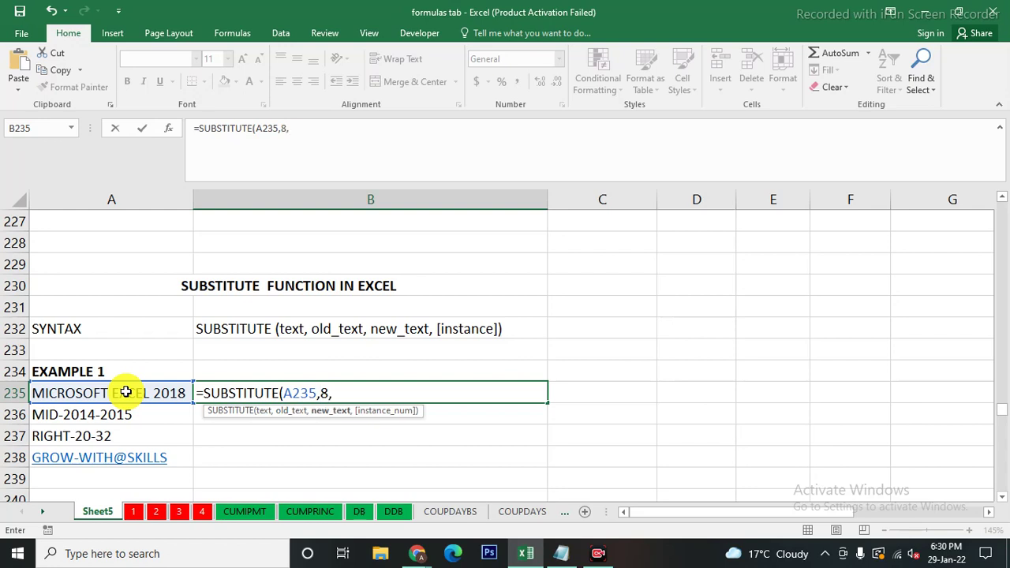
pyautogui.write('6')
pyautogui.write(',')
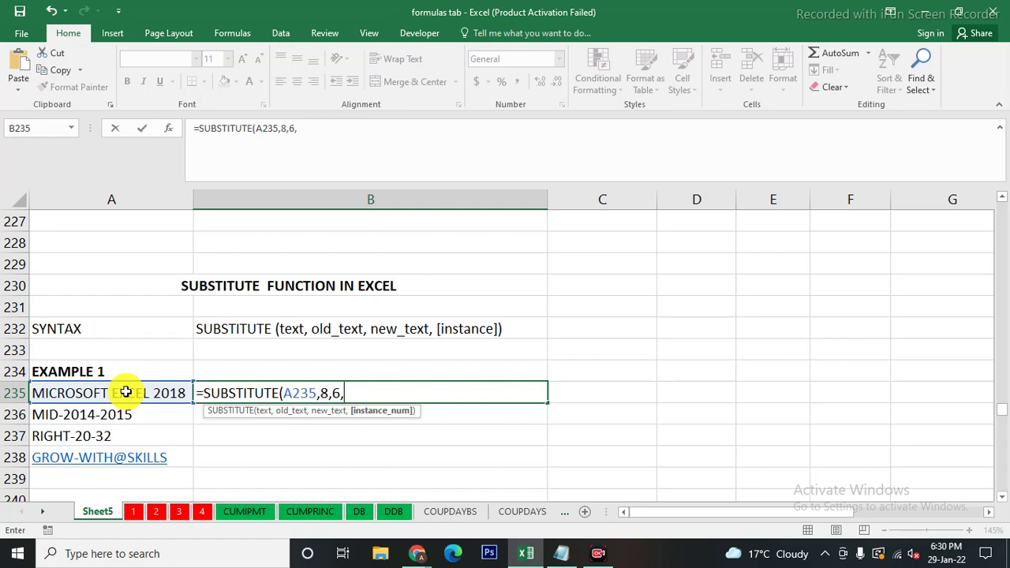
pyautogui.press('BackSpace')
pyautogui.write(')')
pyautogui.press('Return')
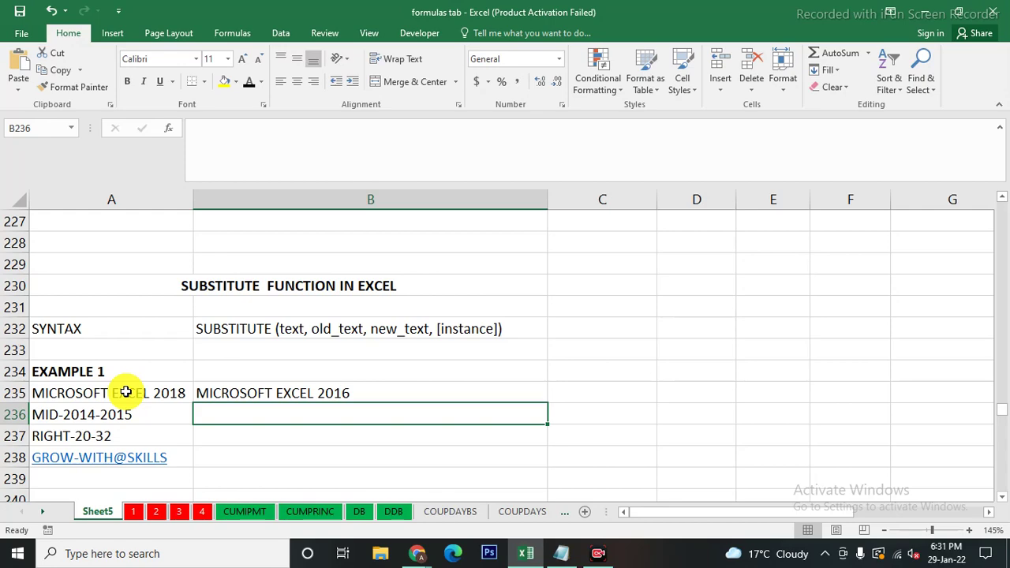
# Enter =SUBSTITUTE(A242,"-","@") in B242 for the first Example 2 address
pyautogui.scroll(-1, 207, 446)
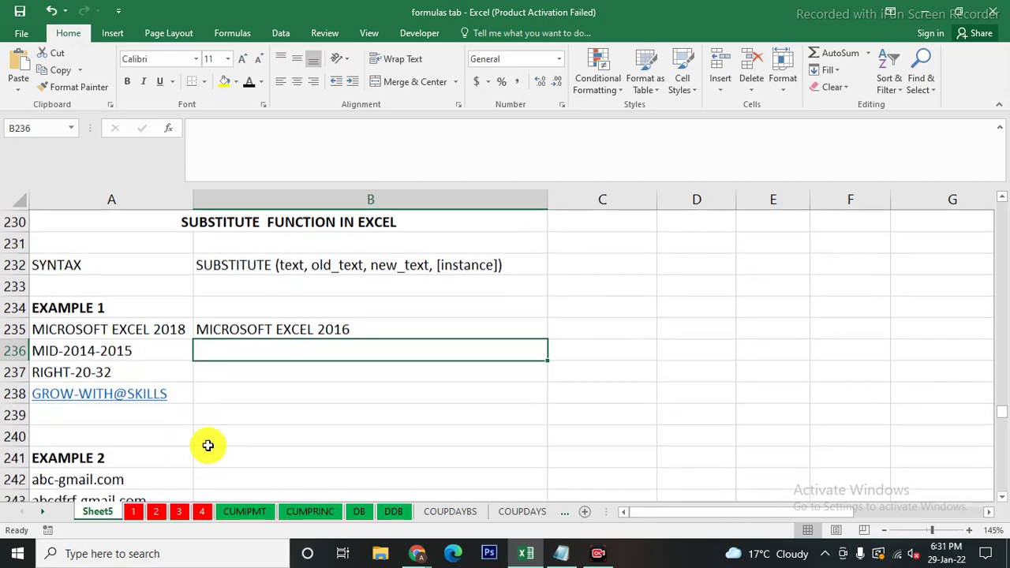
pyautogui.scroll(-1, 187, 446)
pyautogui.scroll(-1, 188, 445)
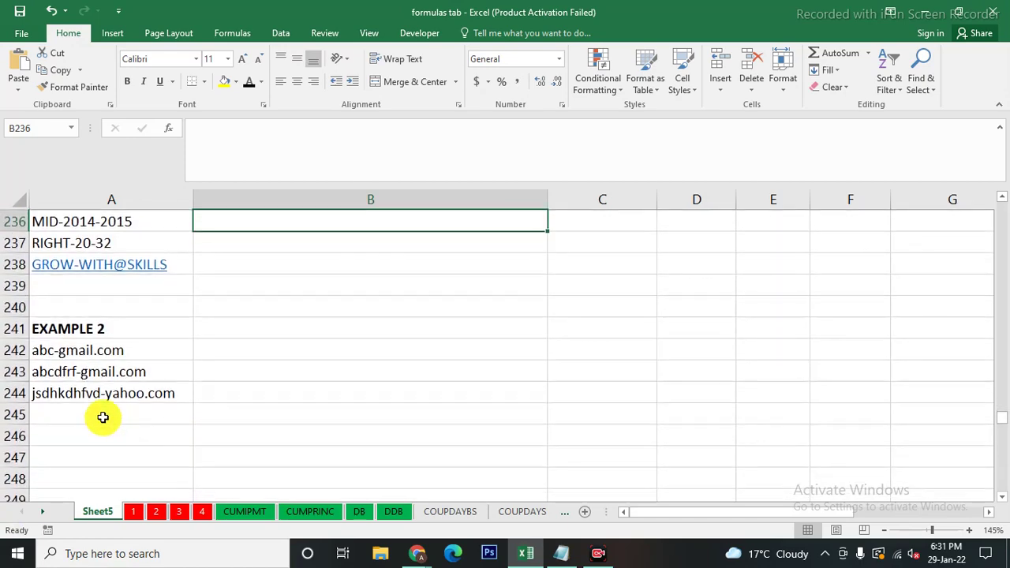
pyautogui.click(63, 350)
pyautogui.click(236, 353)
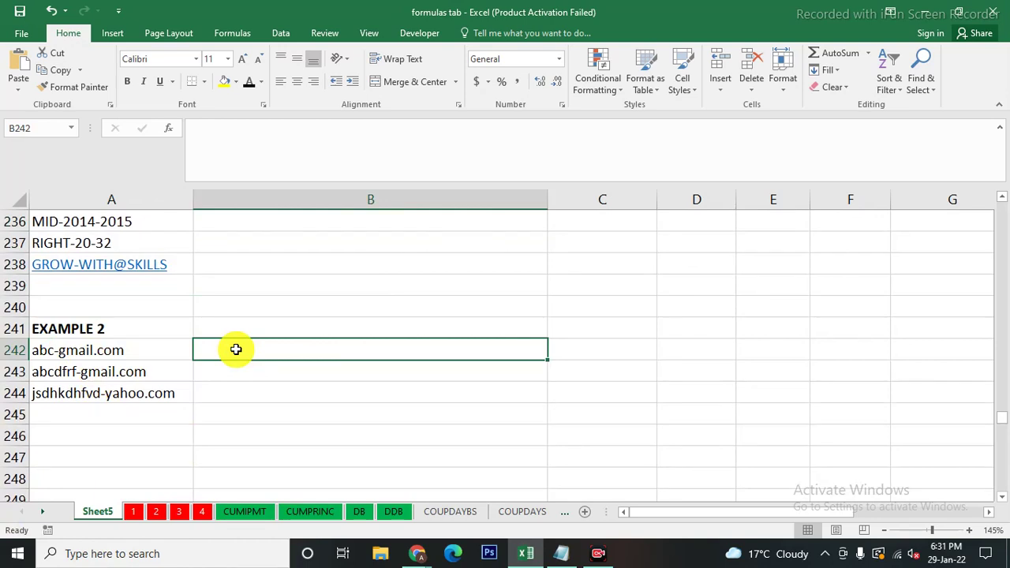
pyautogui.write('=')
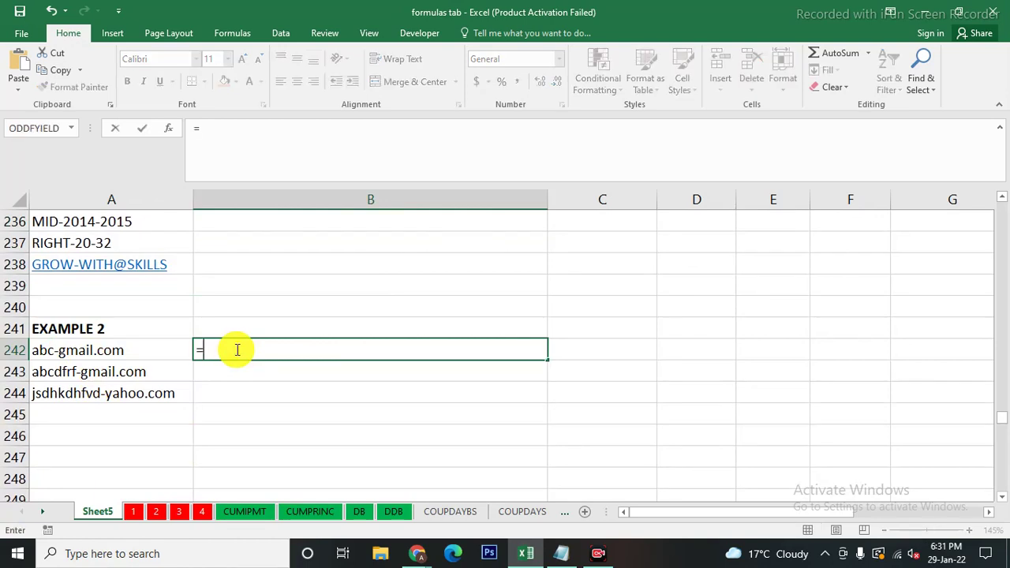
pyautogui.write('SUB')
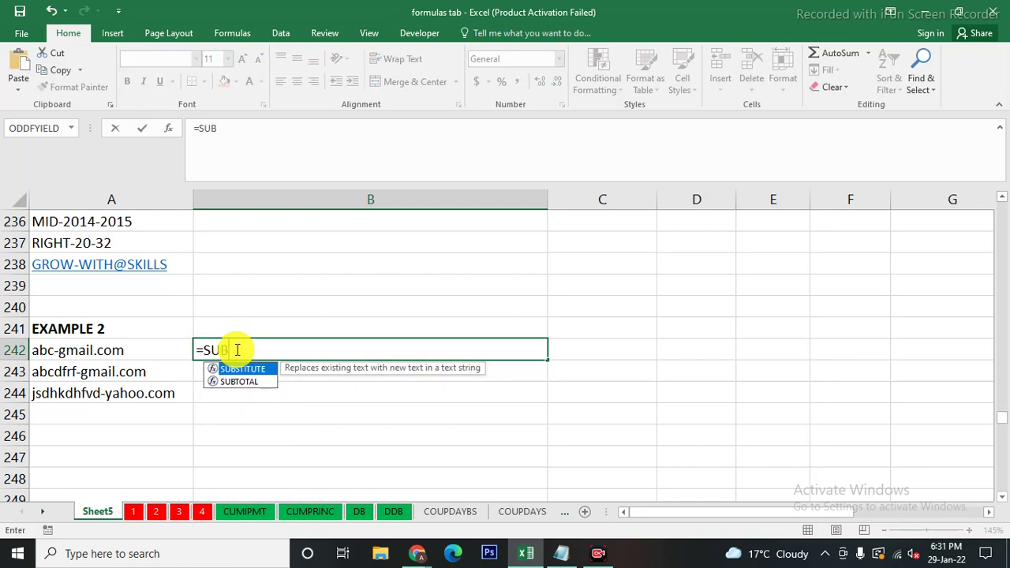
pyautogui.doubleClick(236, 368)
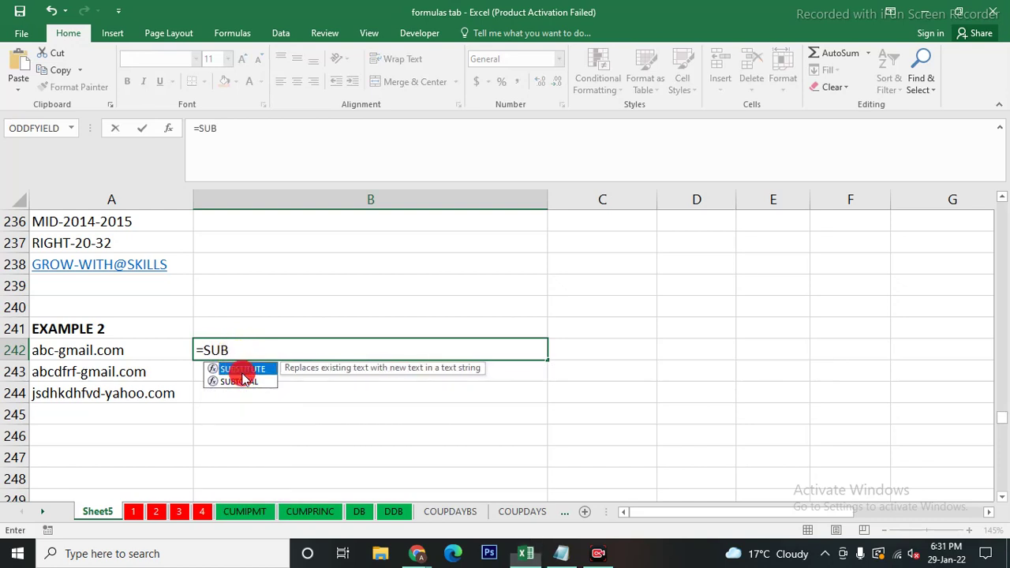
pyautogui.click(79, 350)
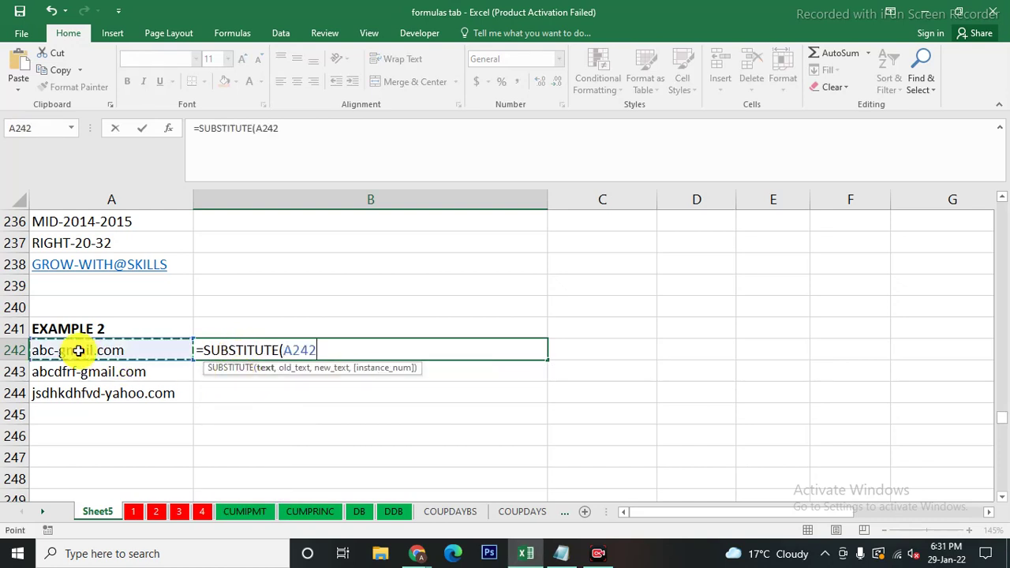
pyautogui.write(',')
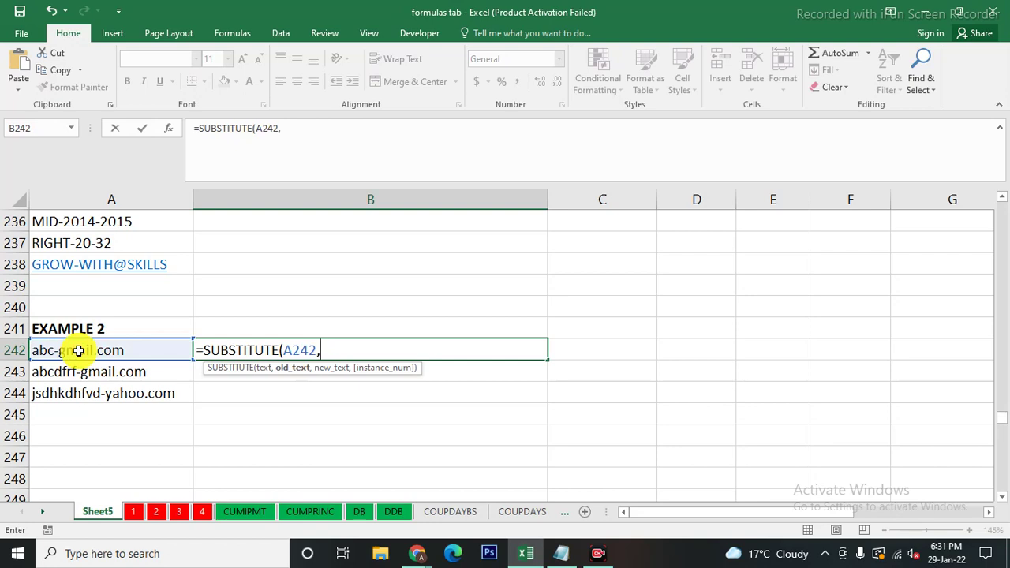
pyautogui.write('"-')
pyautogui.write('",')
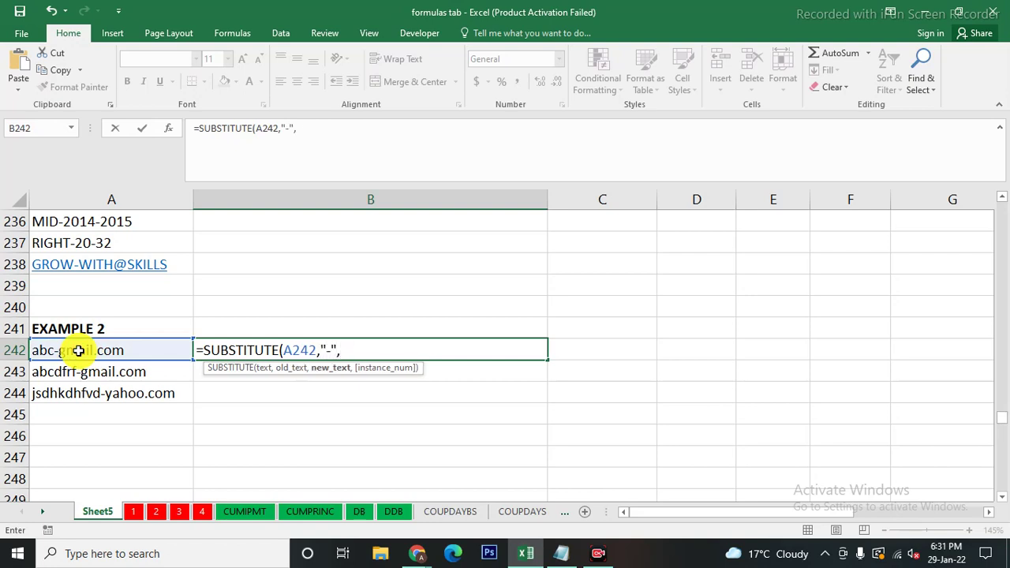
pyautogui.write('"@"')
pyautogui.write(',')
pyautogui.press('BackSpace')
pyautogui.write(')')
pyautogui.press('Return')
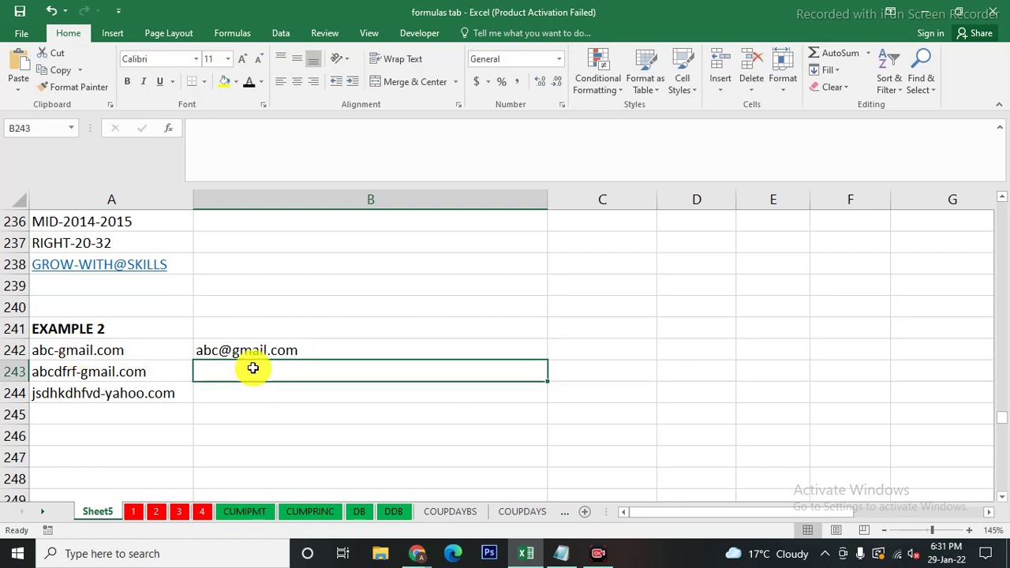
# Fill the B242 SUBSTITUTE formula down to B244
pyautogui.click(248, 351)
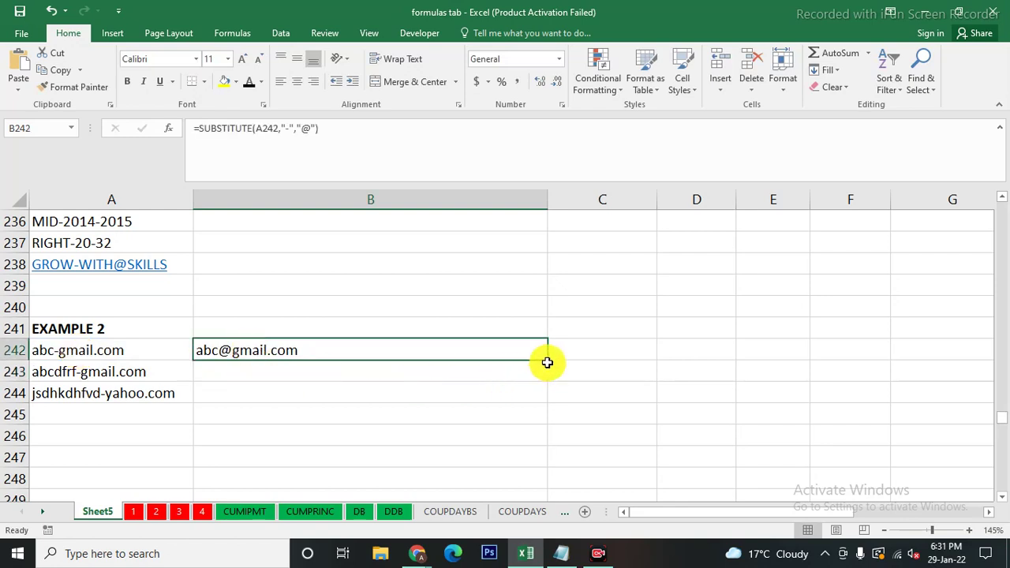
pyautogui.moveTo(547, 361); pyautogui.dragTo(543, 401)
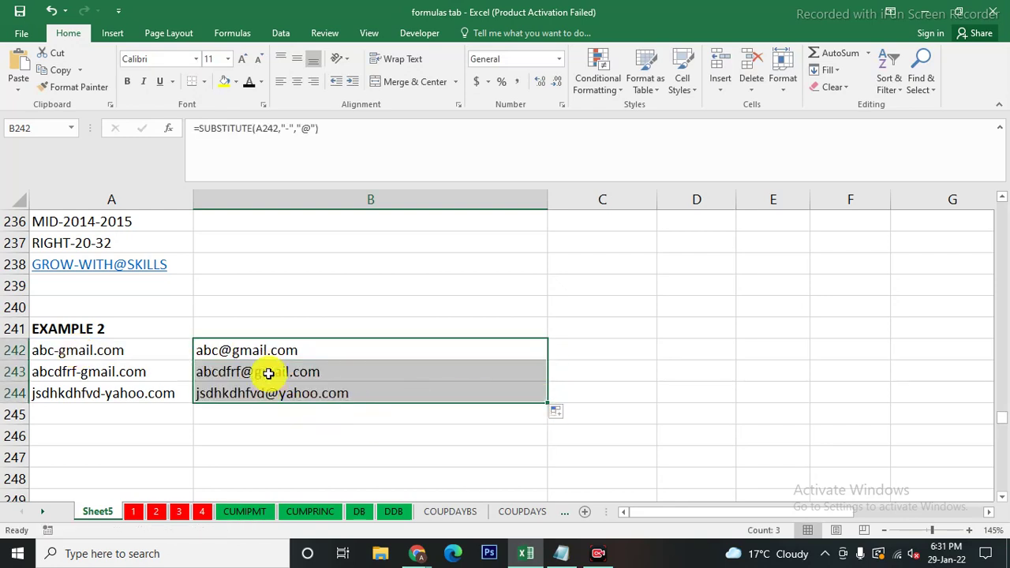
pyautogui.click(289, 434)
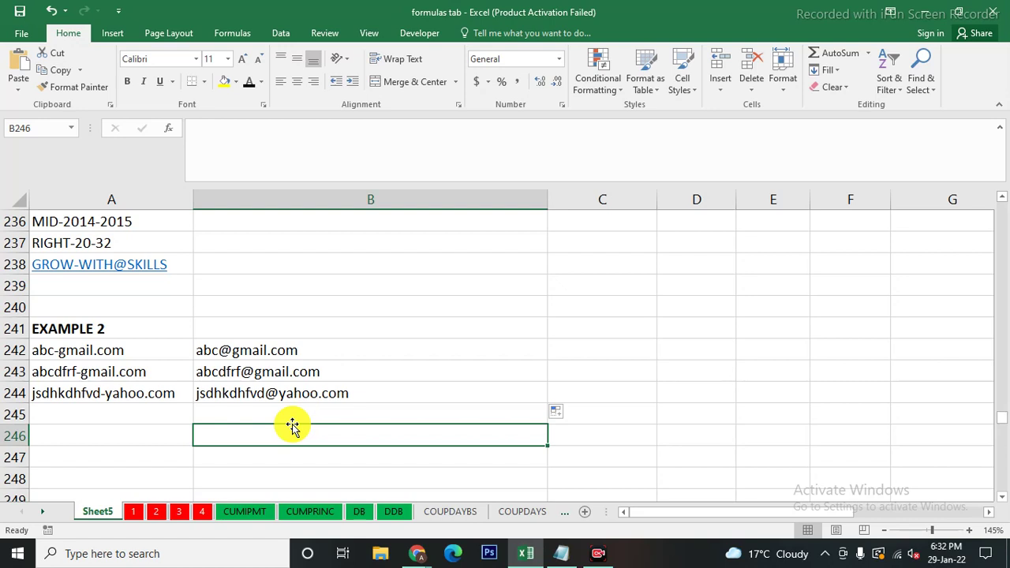
# Copy abc-gmail.com from A242 into A246
pyautogui.click(117, 431)
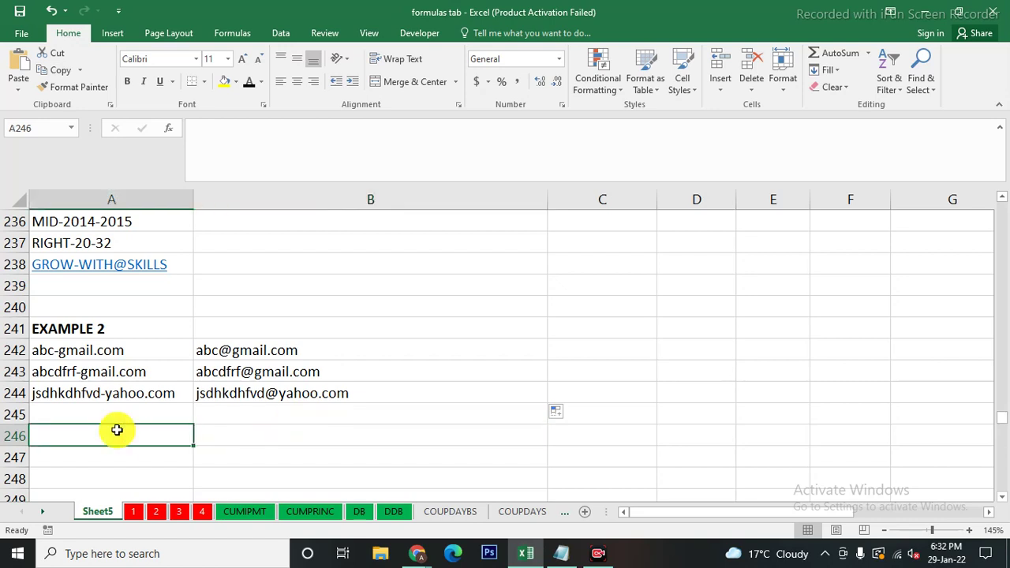
pyautogui.click(101, 349)
pyautogui.hotkey('ctrl', 'c')
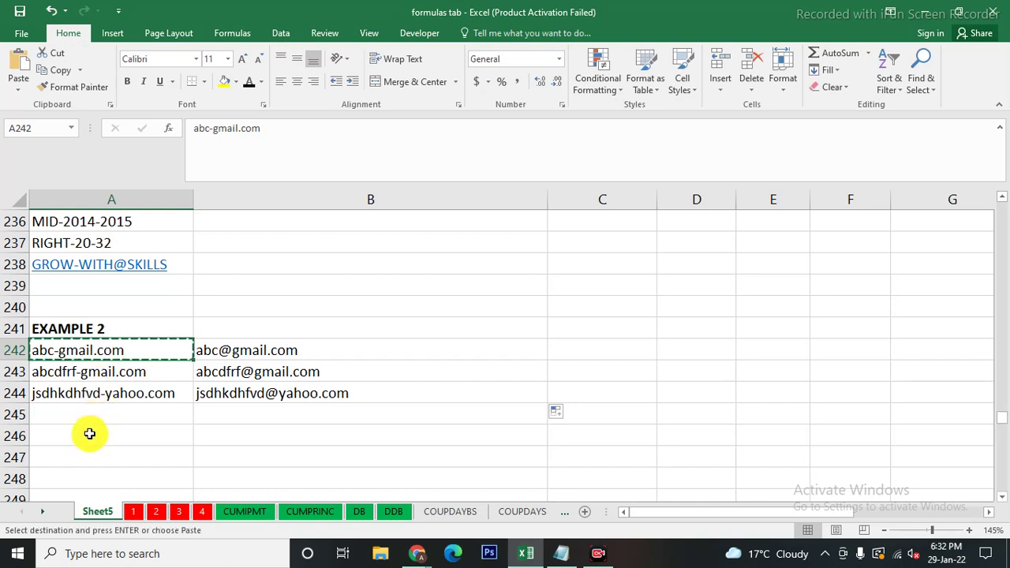
pyautogui.click(88, 433)
pyautogui.hotkey('ctrl', 'v')
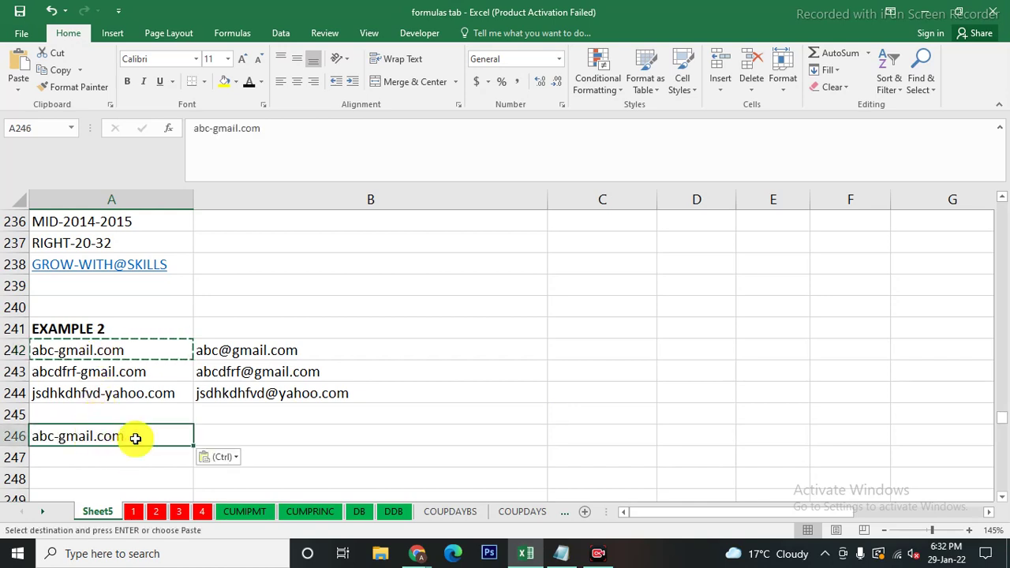
# Edit the A246 entry to read abc-XYZ-gmail.com
pyautogui.click(279, 127)
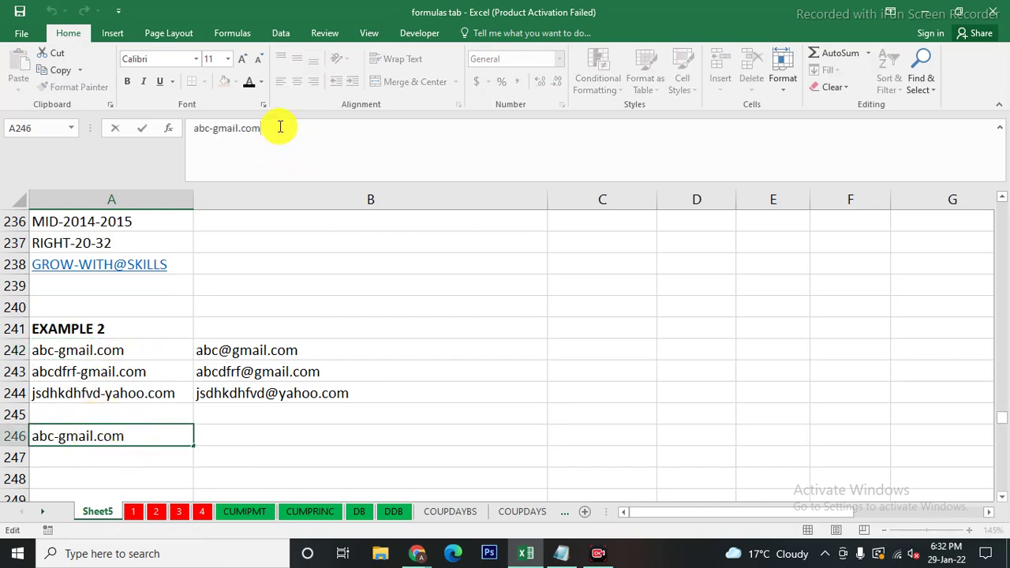
pyautogui.click(215, 127)
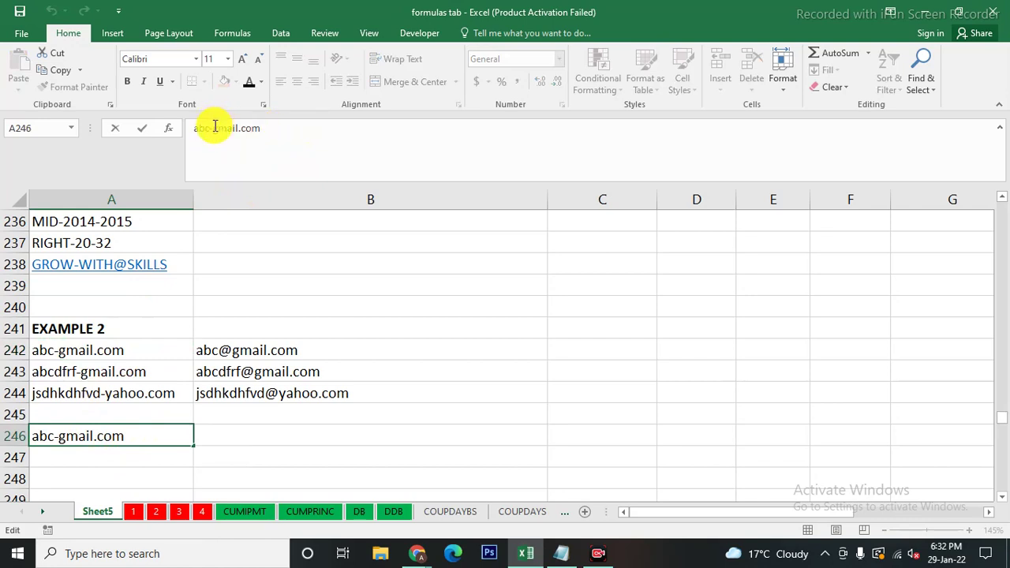
pyautogui.write('X')
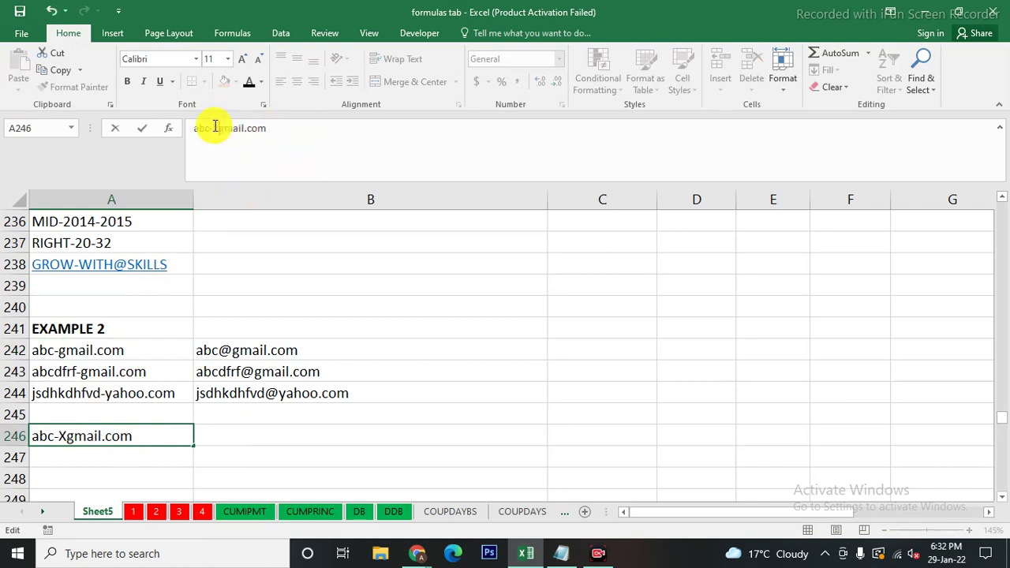
pyautogui.write('YX')
pyautogui.press('BackSpace')
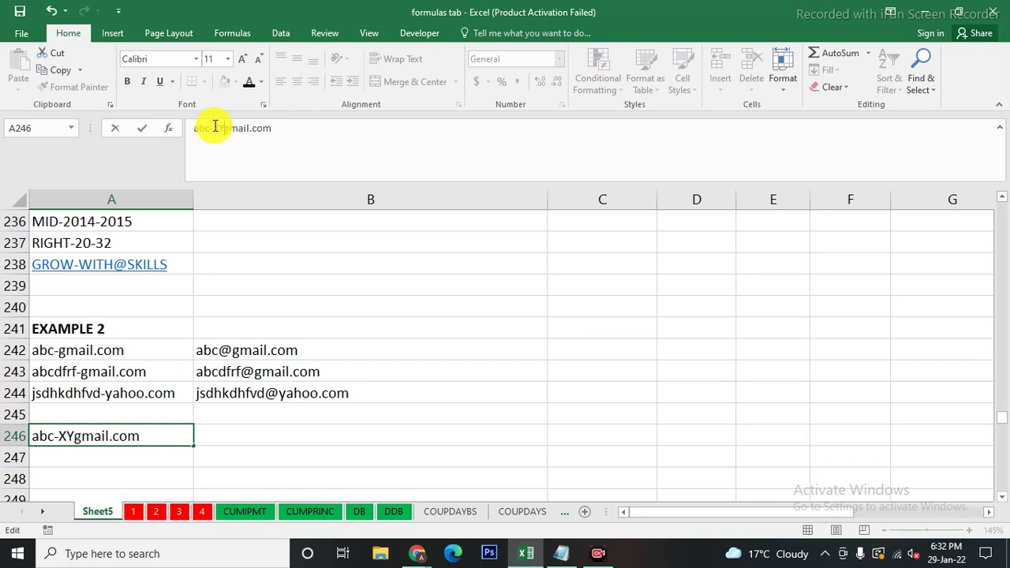
pyautogui.write('Z-')
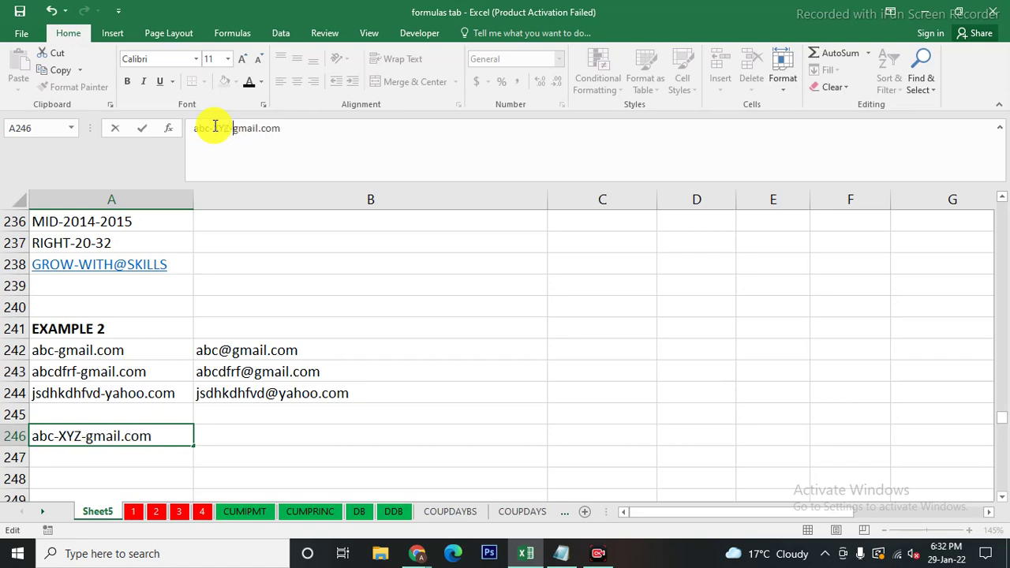
pyautogui.press('Return')
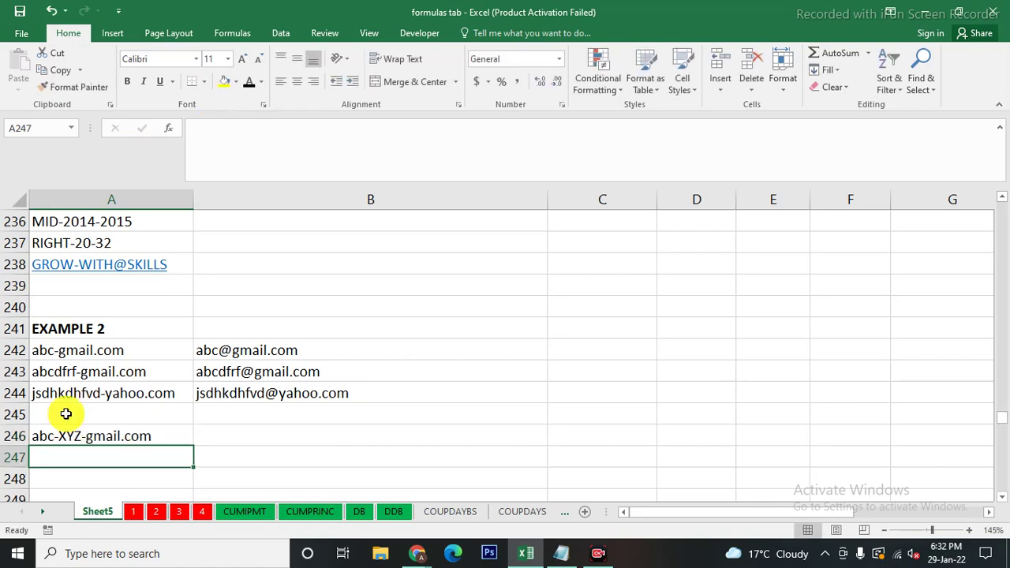
pyautogui.click(77, 439)
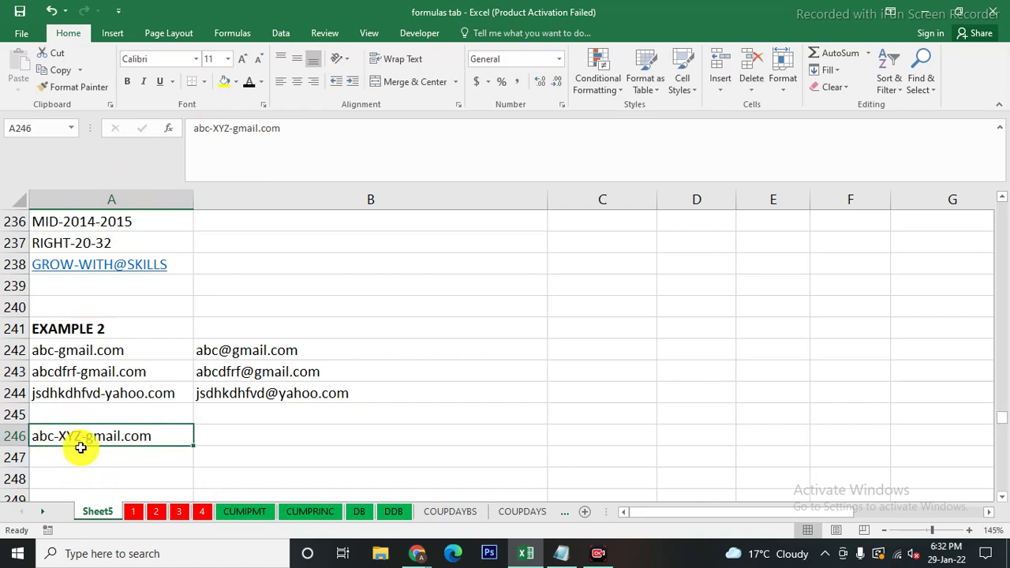
pyautogui.click(216, 436)
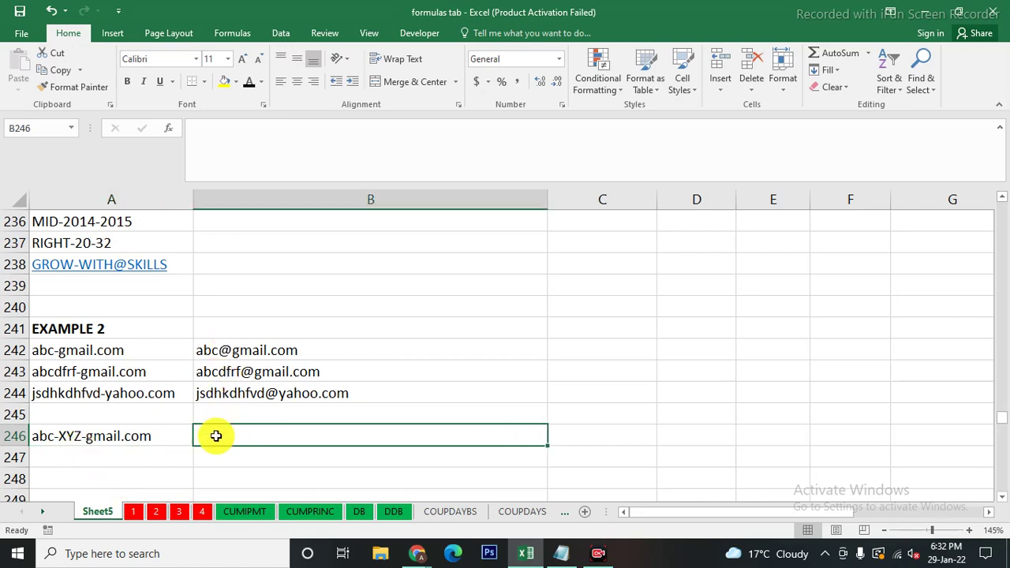
pyautogui.write('=')
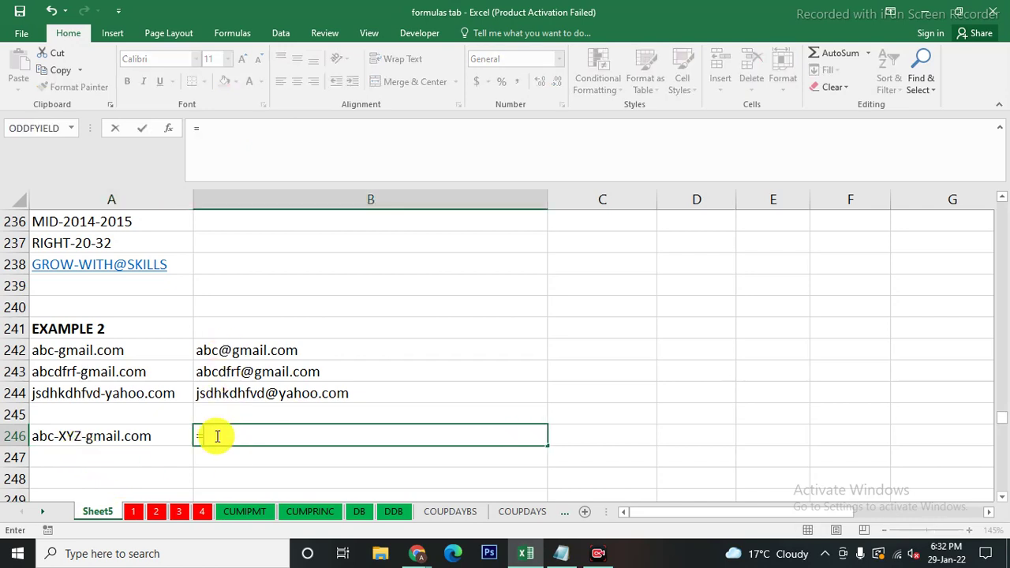
pyautogui.write('SUBS')
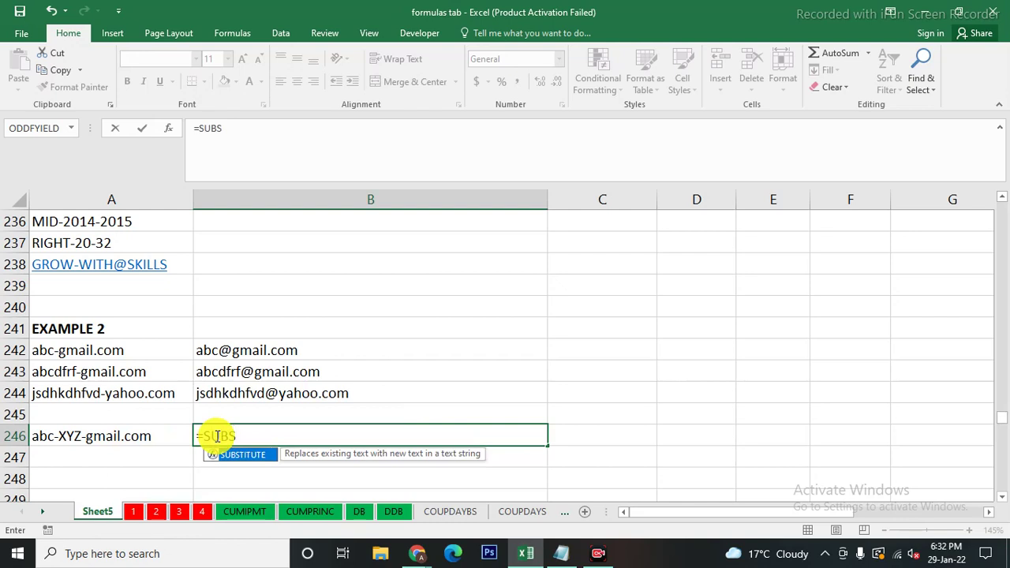
pyautogui.doubleClick(245, 455)
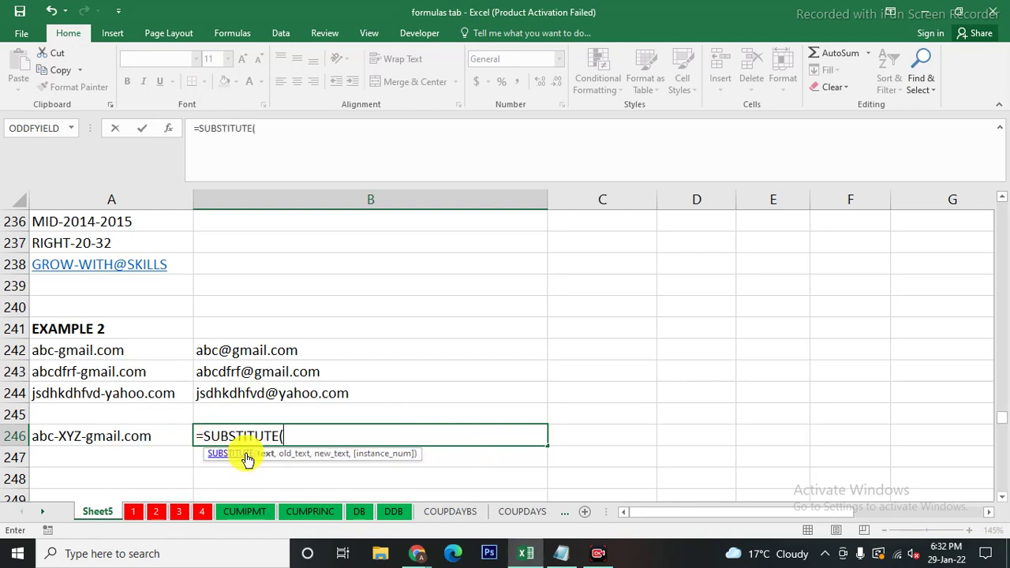
pyautogui.click(63, 435)
pyautogui.write(',')
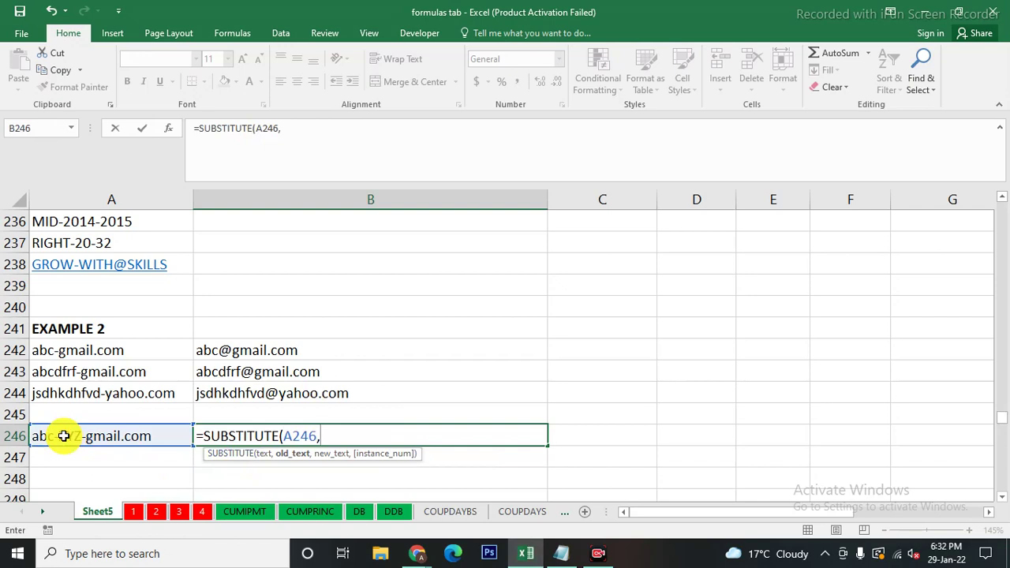
pyautogui.write('"-"')
pyautogui.write(',_')
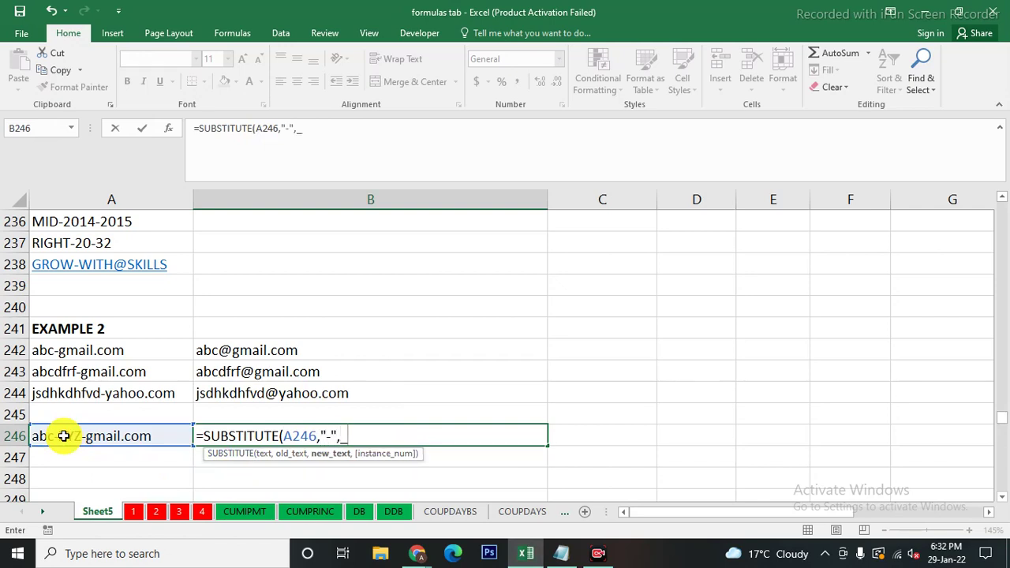
pyautogui.press('BackSpace')
pyautogui.press('BackSpace')
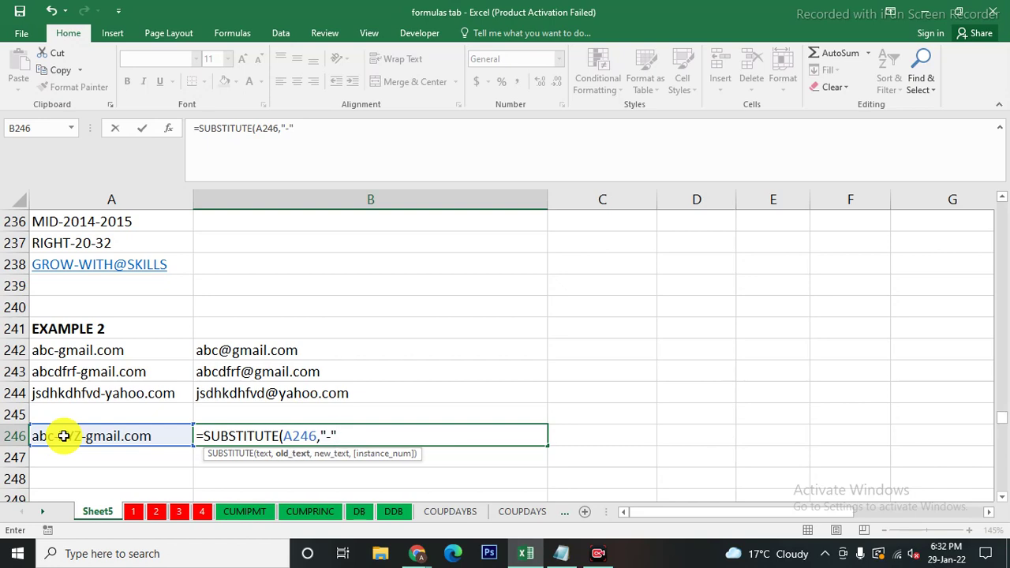
pyautogui.write(',"')
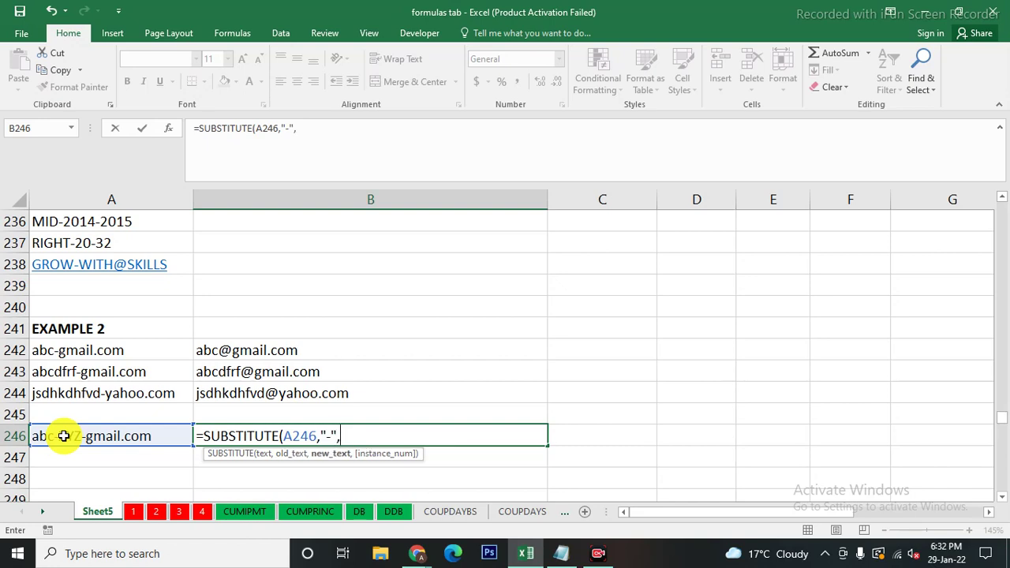
pyautogui.write('@"')
pyautogui.write(')')
pyautogui.press('Return')
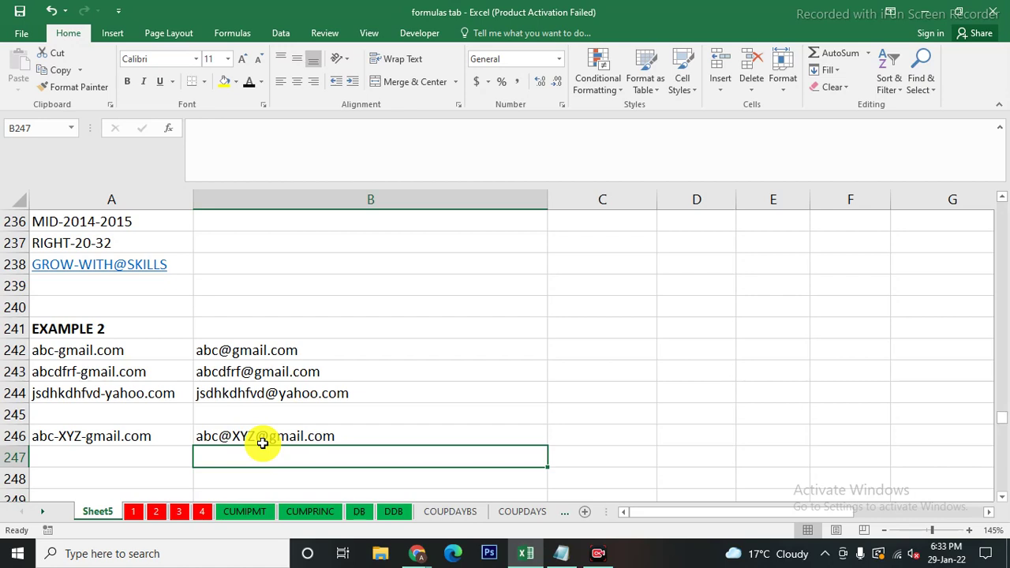
pyautogui.click(261, 439)
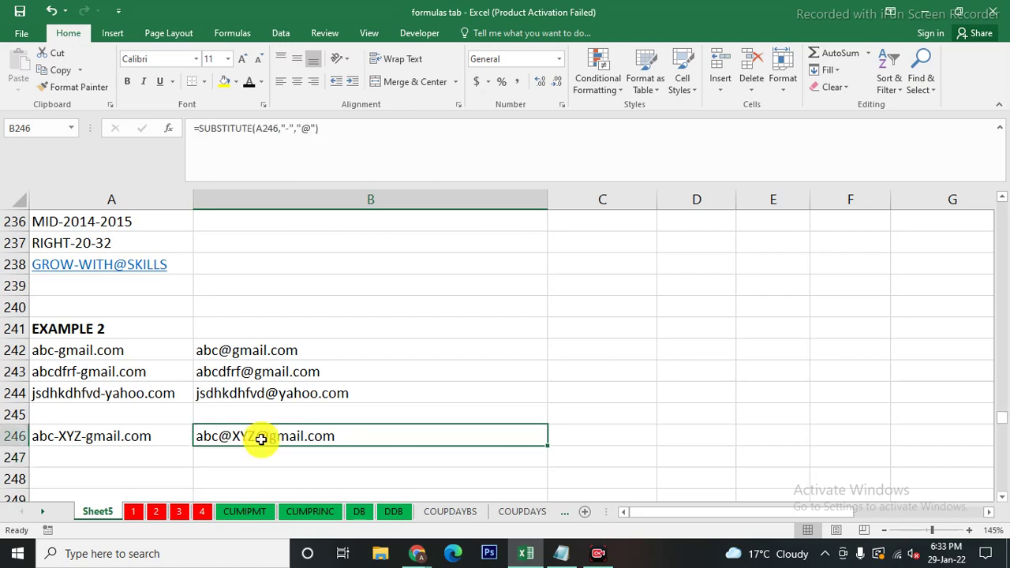
pyautogui.press('F2')
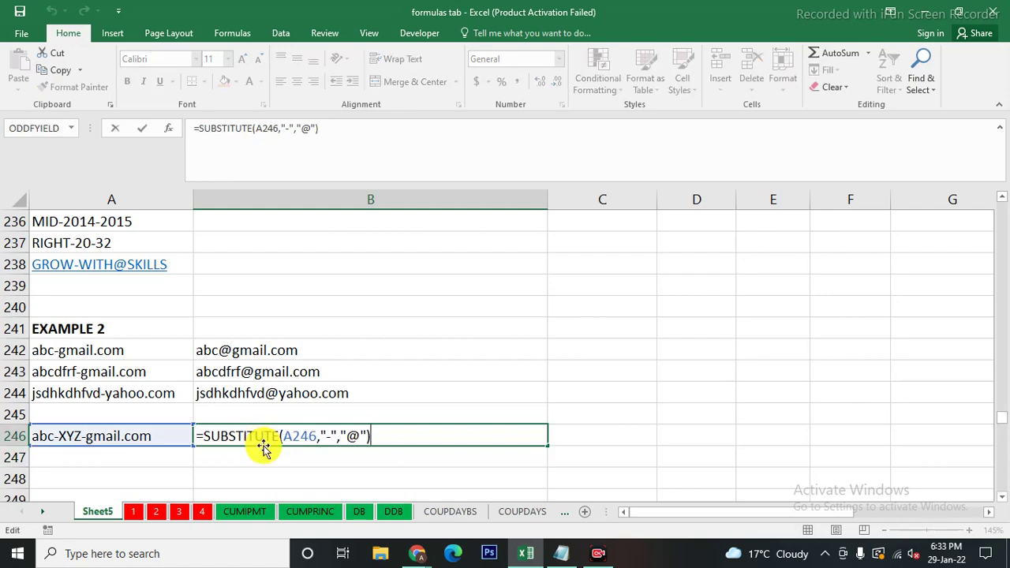
pyautogui.press('BackSpace')
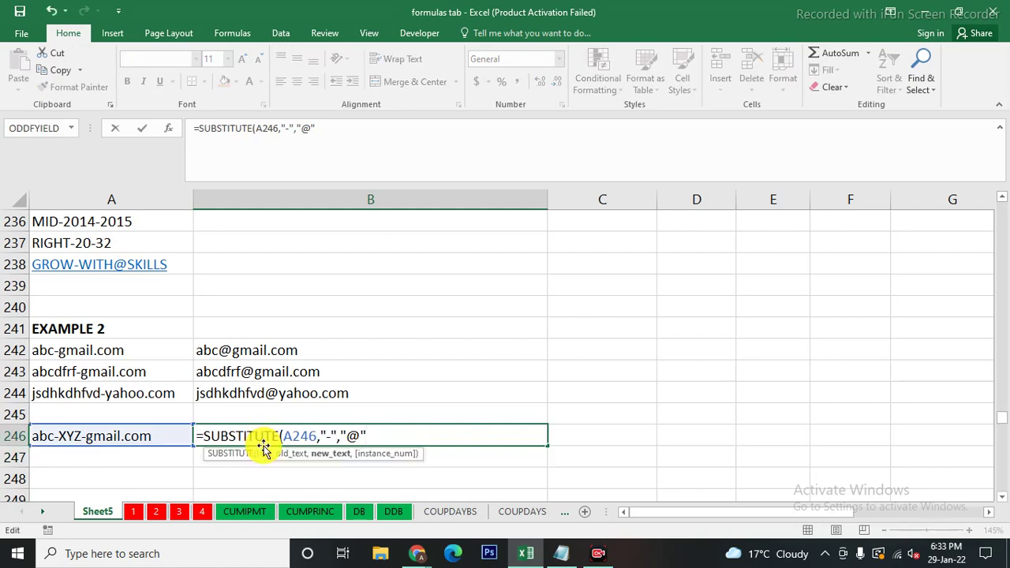
pyautogui.write(',')
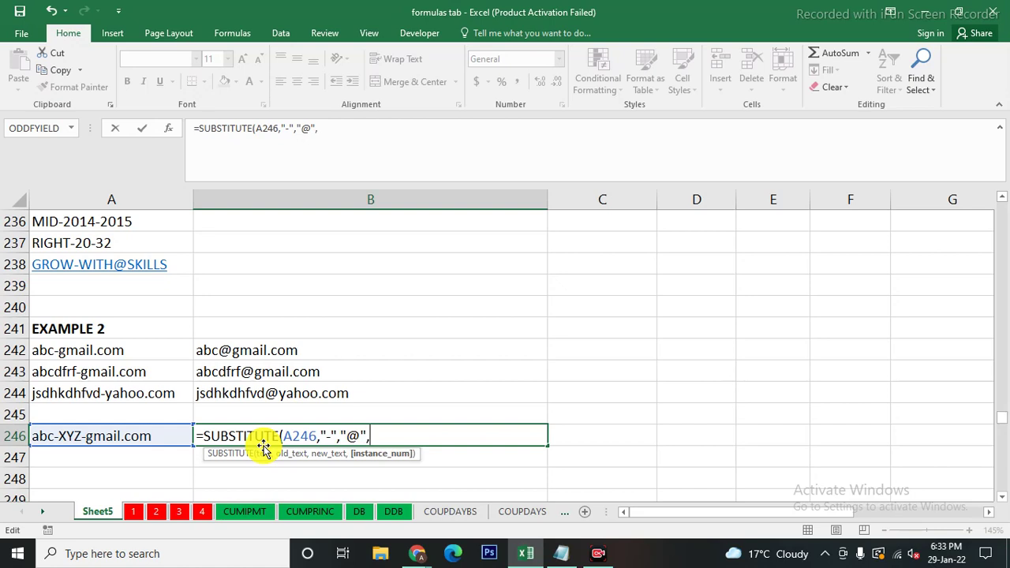
pyautogui.write('2')
pyautogui.write(')')
pyautogui.hotkey('ctrl', 'Return')
pyautogui.press('Return')
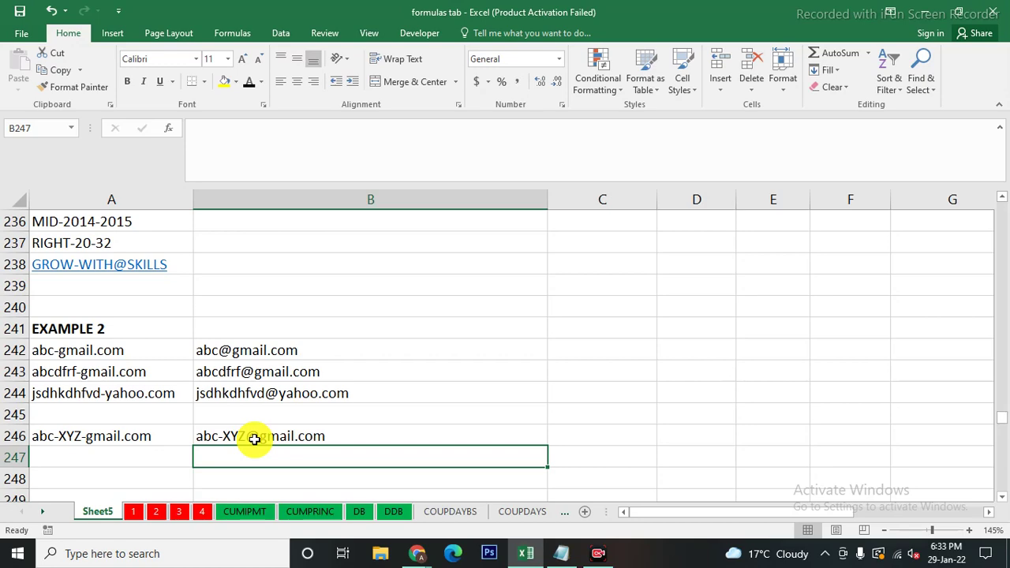
pyautogui.scroll(1, 255, 440)
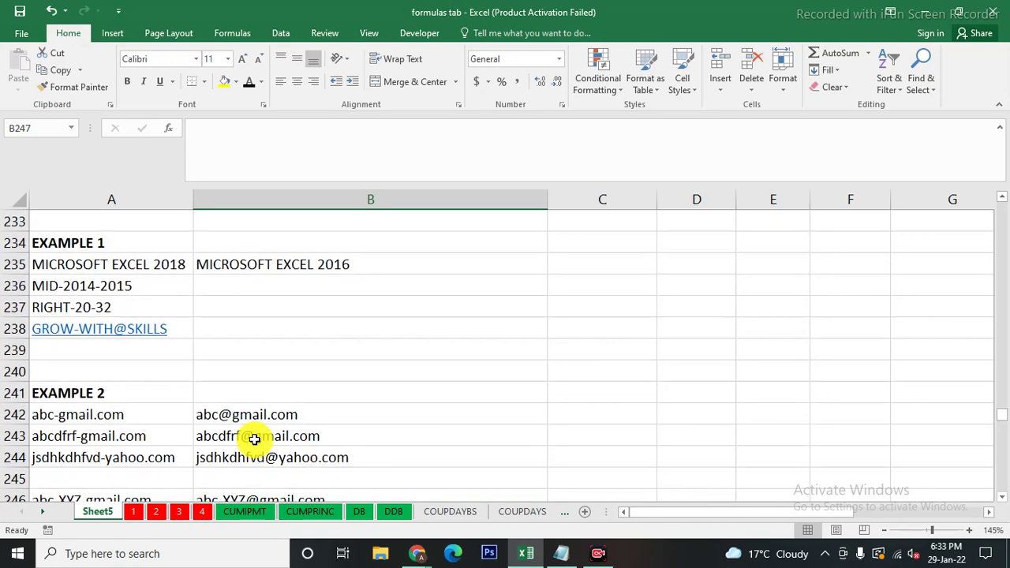